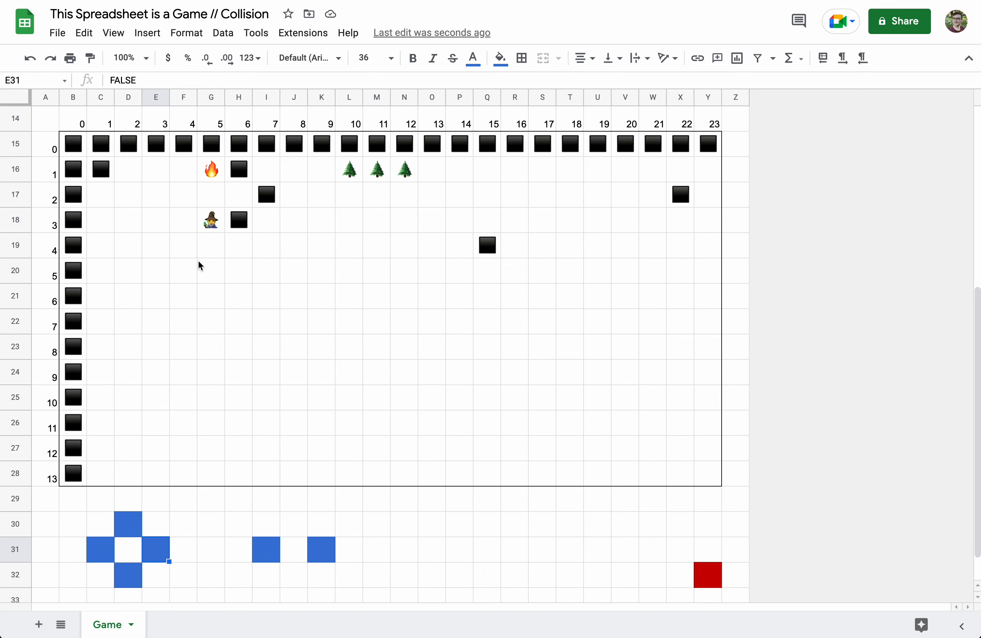
- Scroll back to row 1 to show the Buttons, Map, Tiles and Player sections
scroll(198, 259, up, 8)
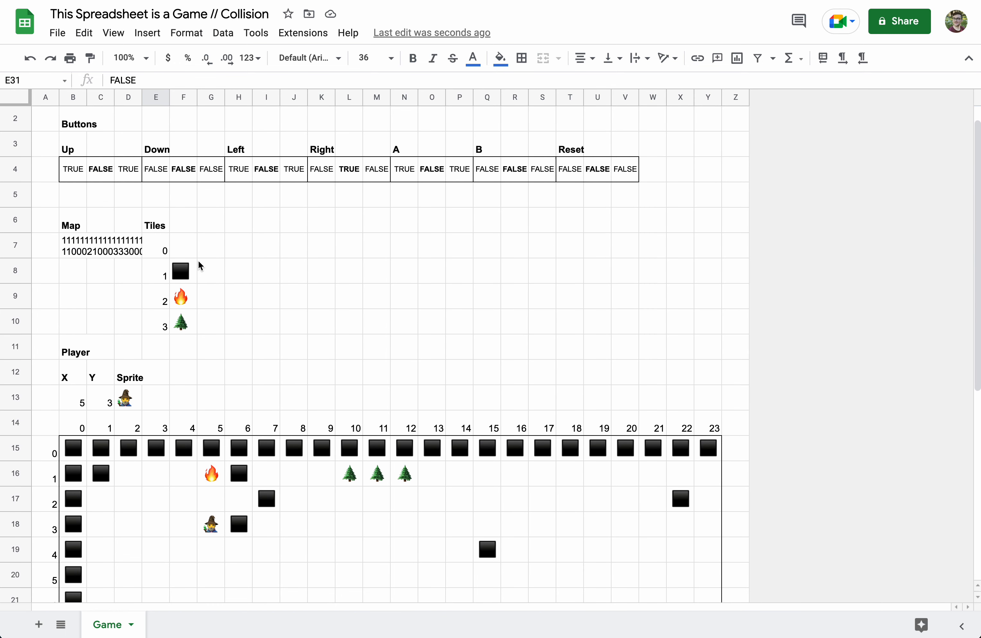
scroll(197, 260, up, 1)
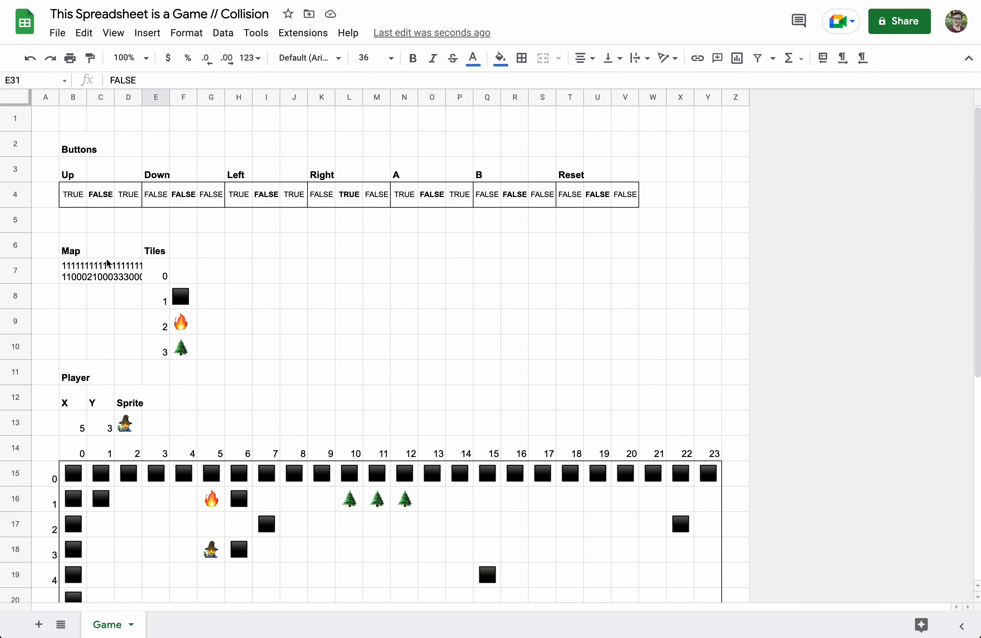
- After checking the map string cell, label H6 'What's around the player'
click(74, 250)
click(73, 275)
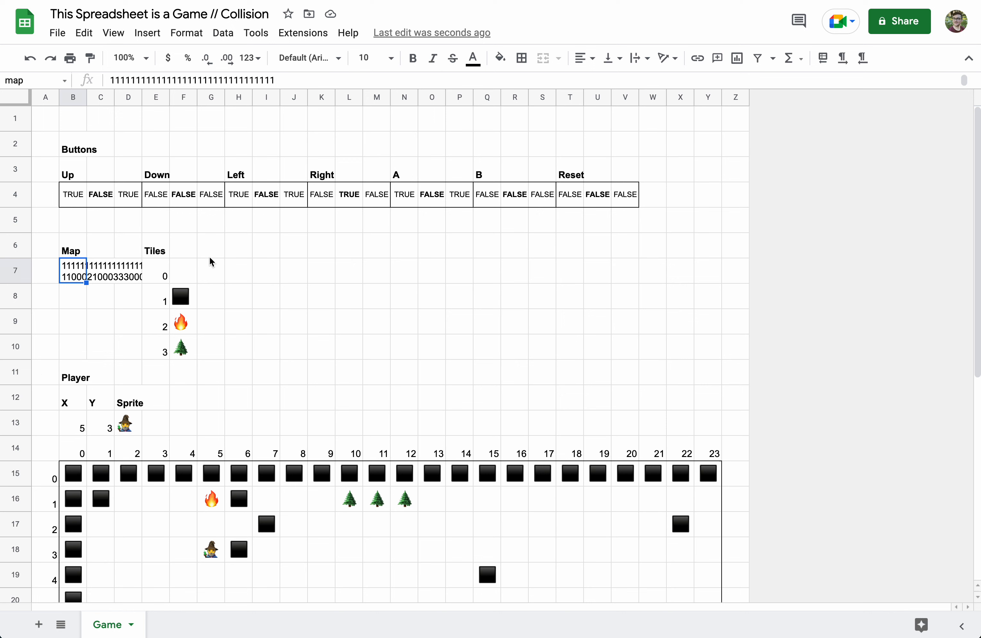
click(246, 250)
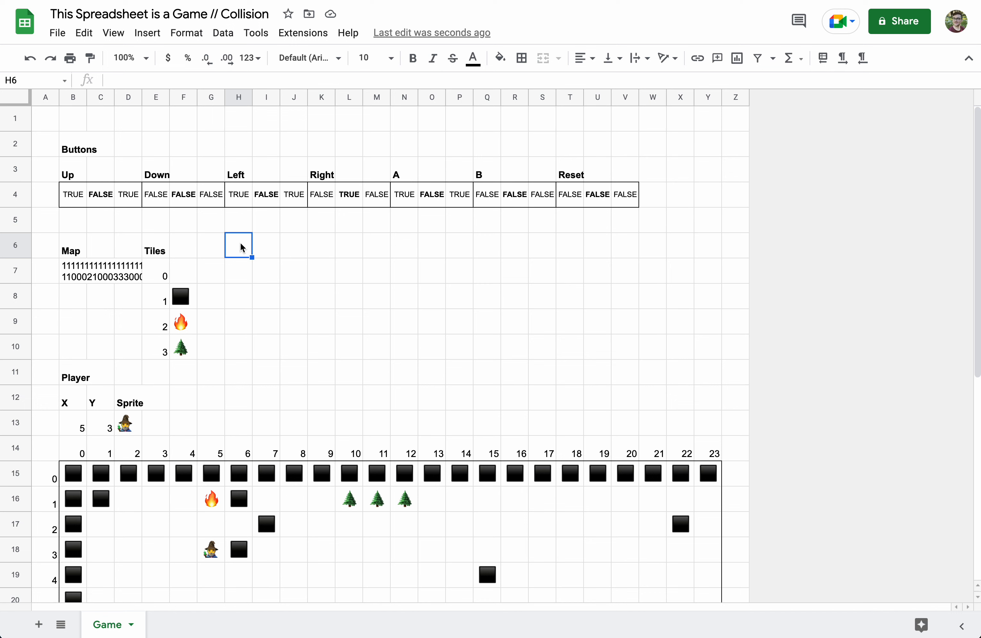
text(WHat)
key(BackSpace)
key(BackSpace)
key(BackSpace)
text(hta)
key(BackSpace)
key(BackSpace)
text(at's )
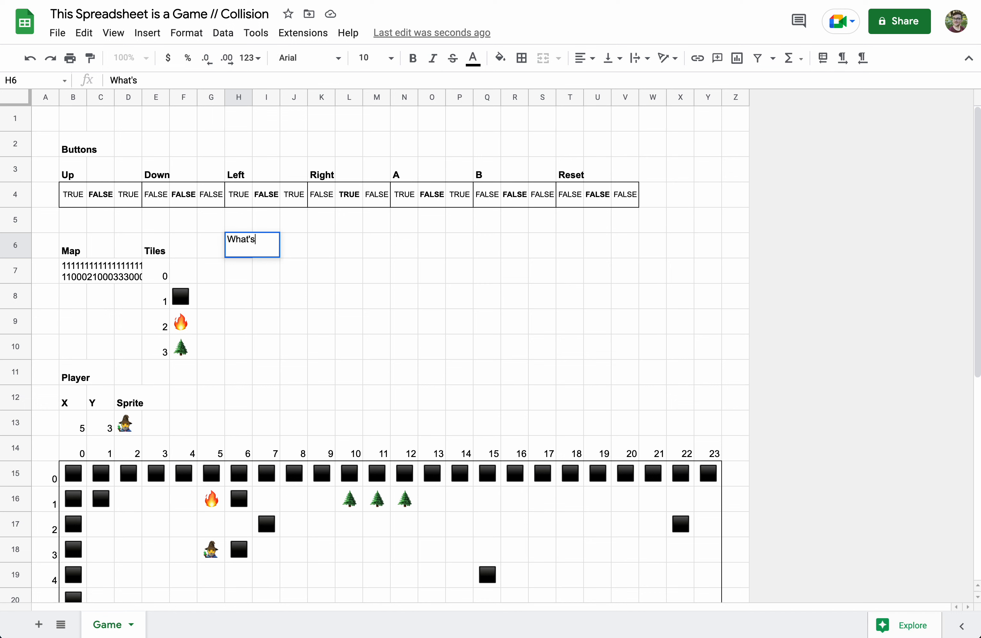
text(around the player)
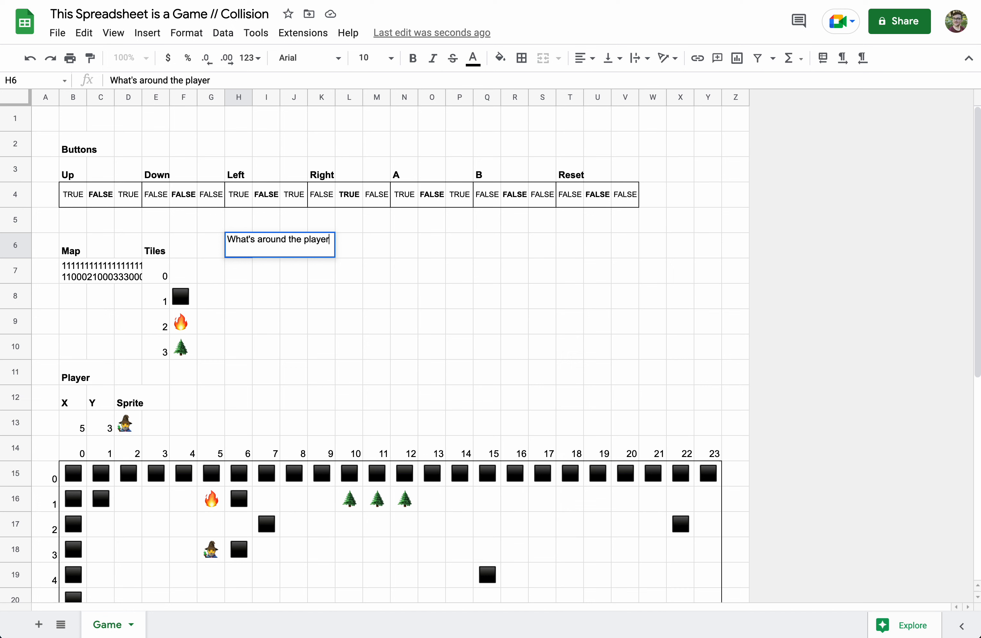
key(Return)
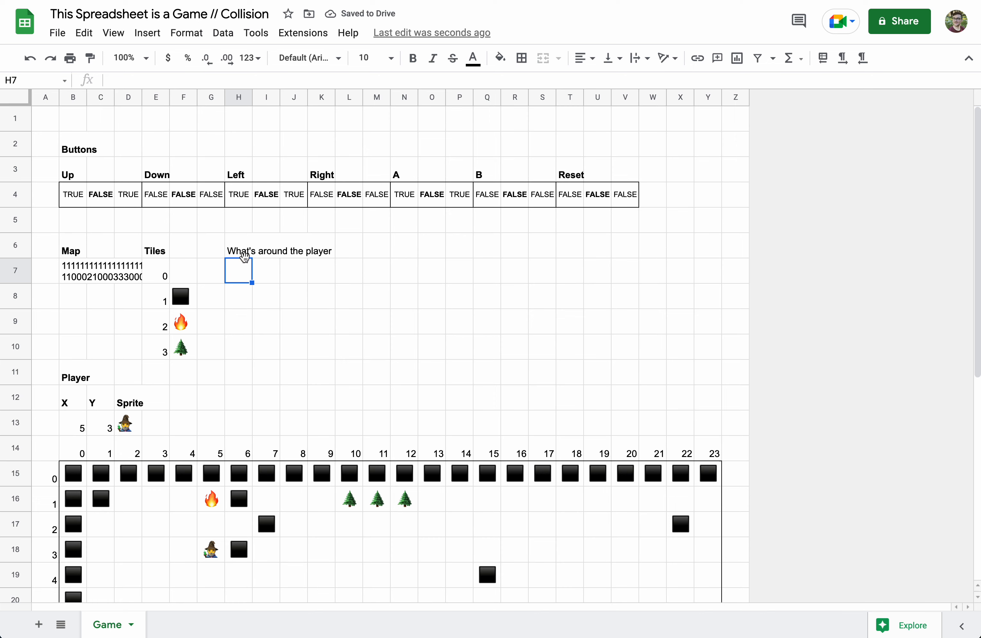
scroll(216, 350, down, 5)
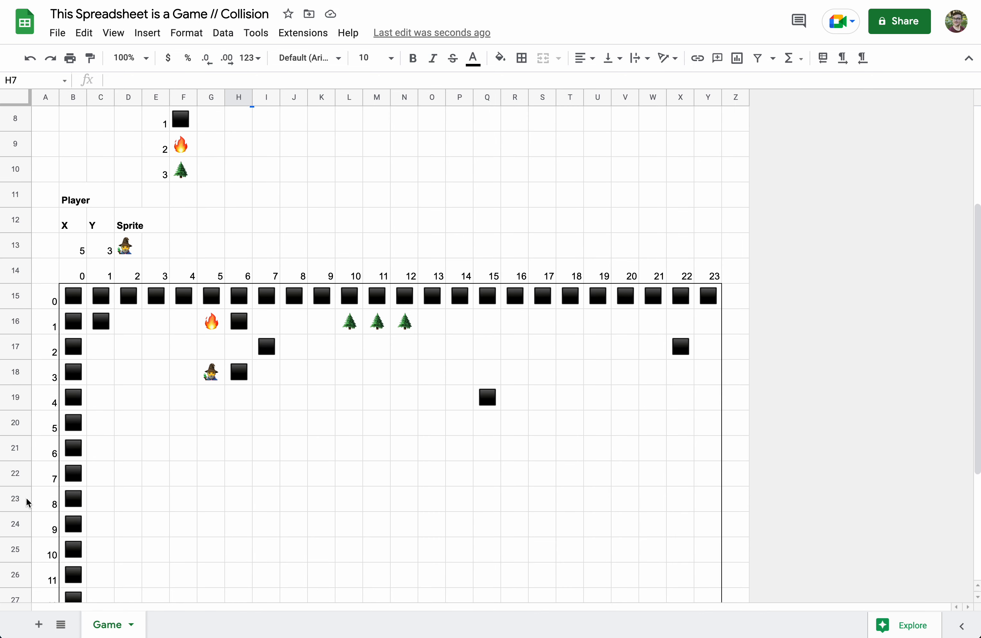
scroll(93, 459, up, 1)
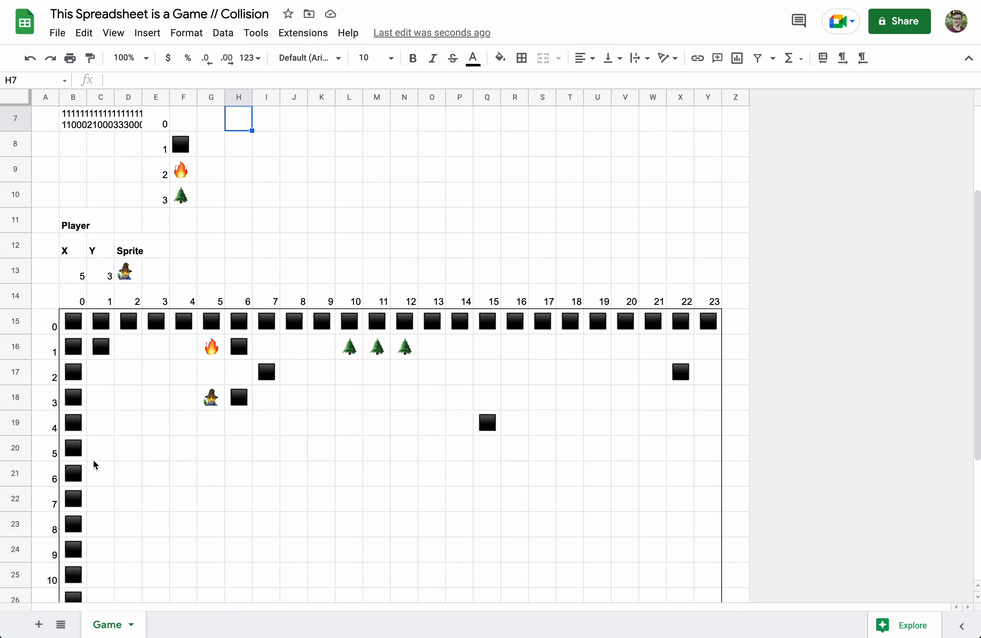
scroll(174, 400, up, 4)
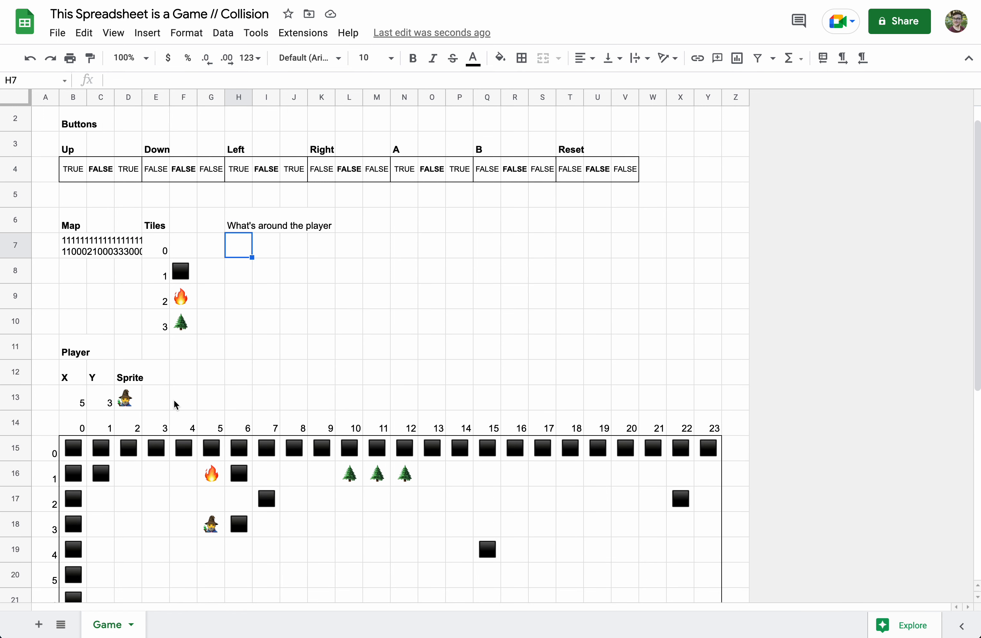
- Enter =playerX-2 in I7 and =playerX-1 in J7
click(266, 278)
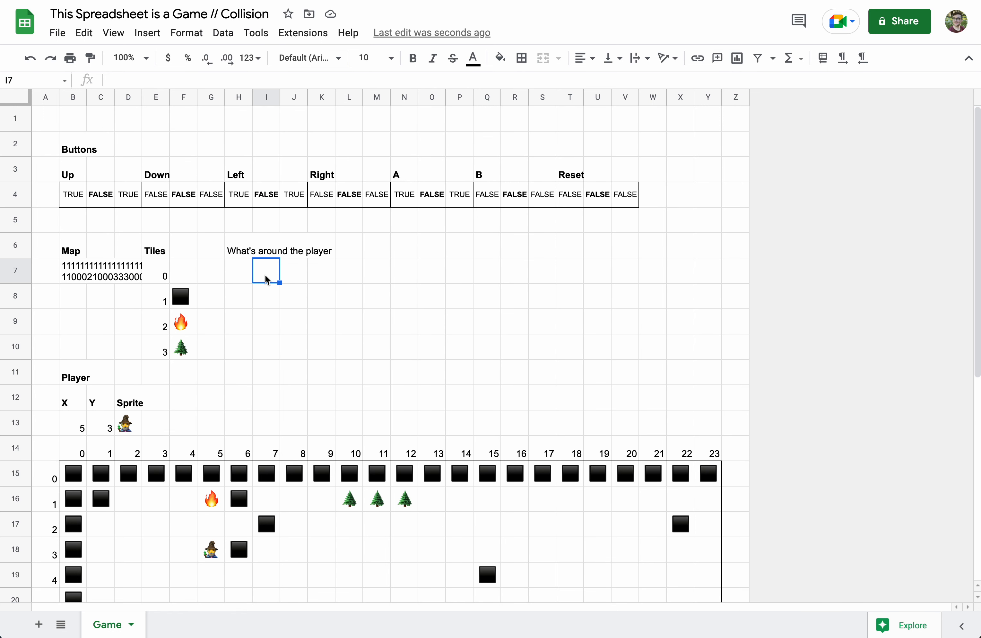
text(=pla)
key(Tab)
text(-2)
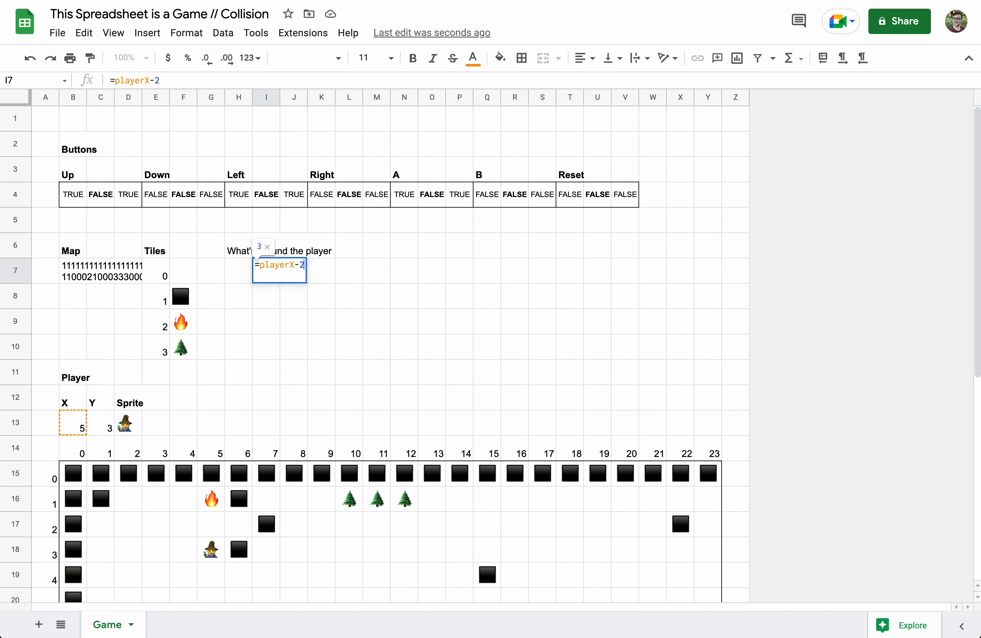
key(Tab)
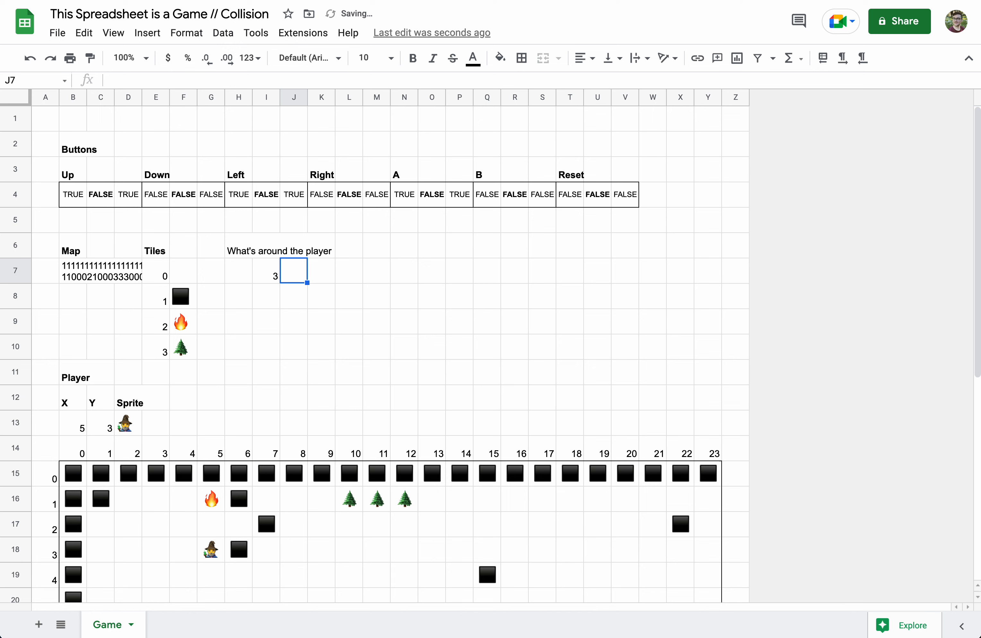
text(=pla)
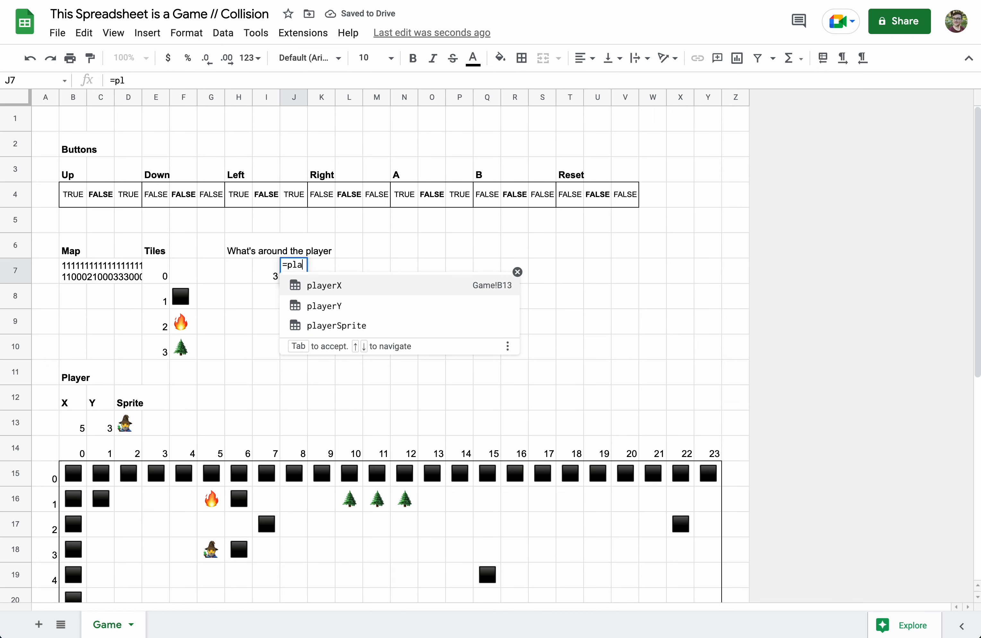
text(yerx-1)
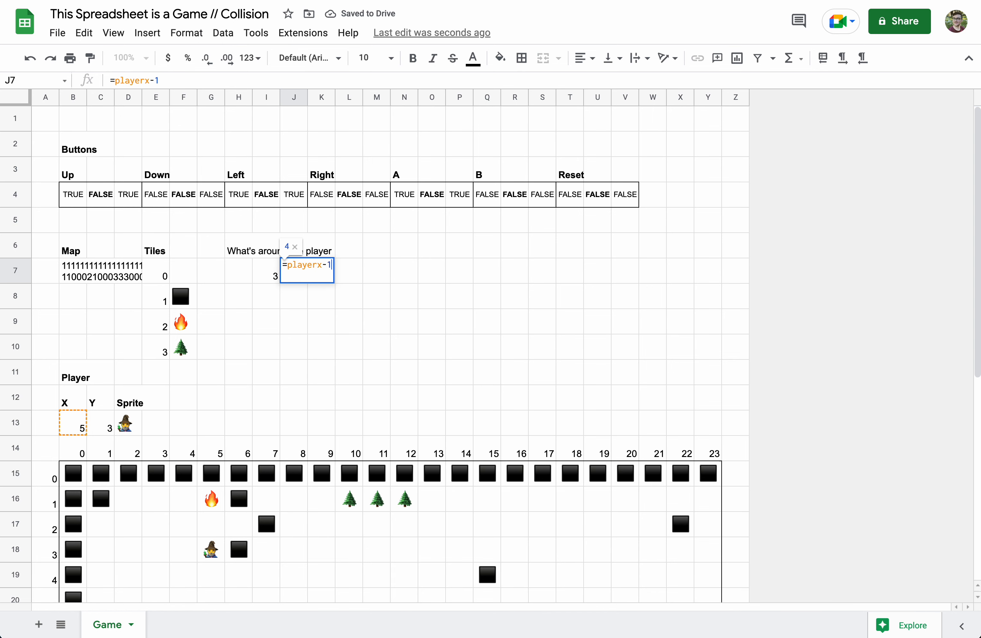
key(Tab)
- Fill K7:M7 with =playerX, =playerX+1 and =playerX+2
text(=playerx)
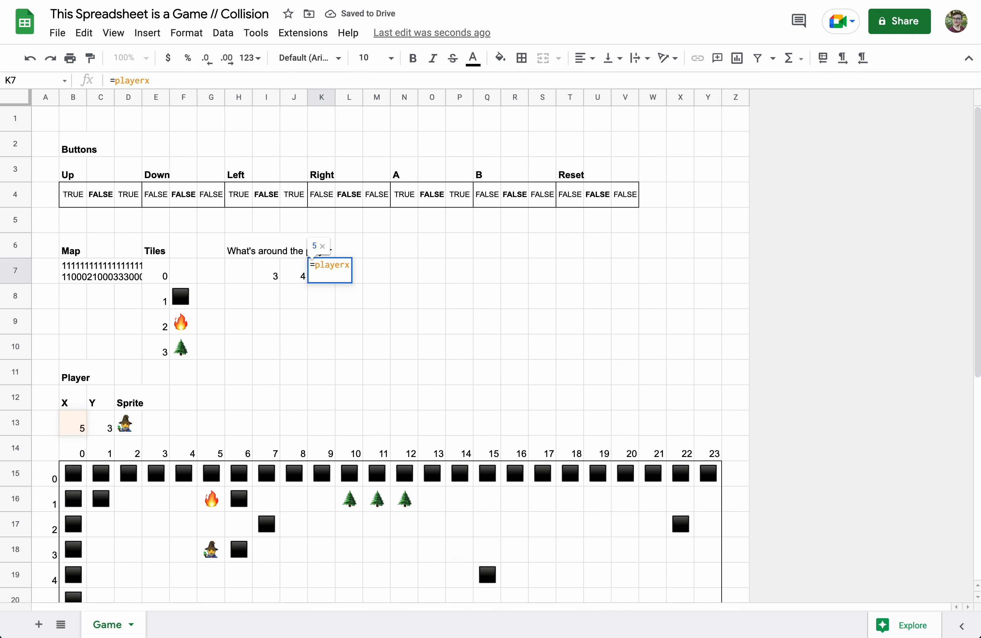
key(Tab)
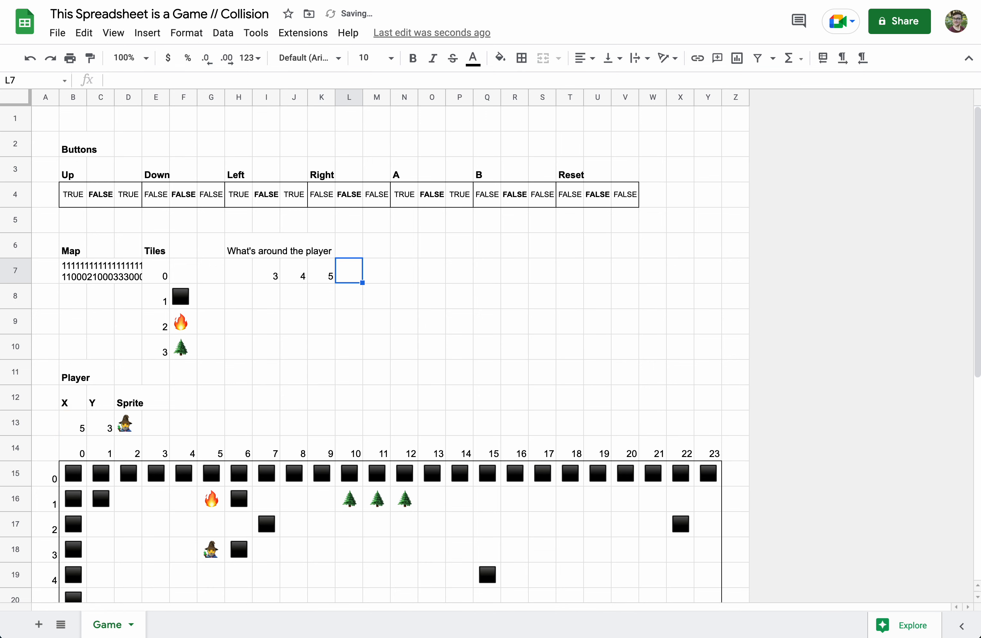
text(=playerx)
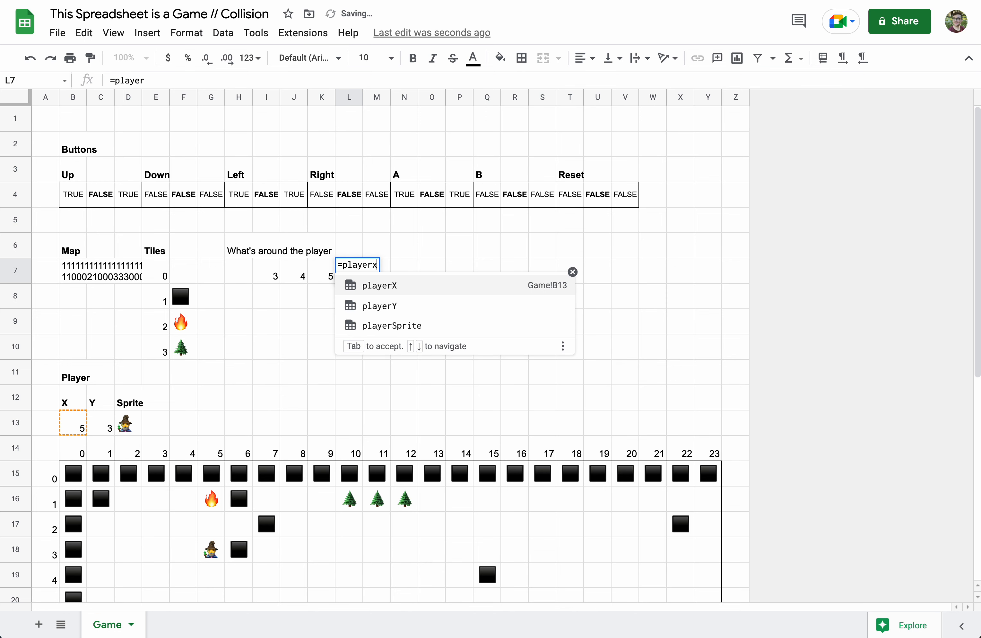
text(+1)
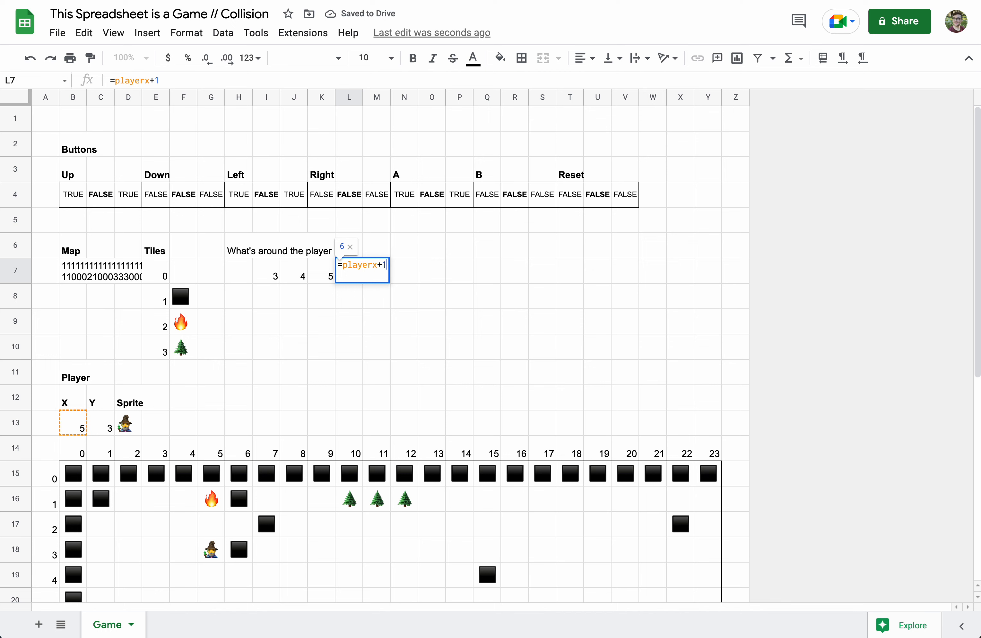
key(Tab)
text(=)
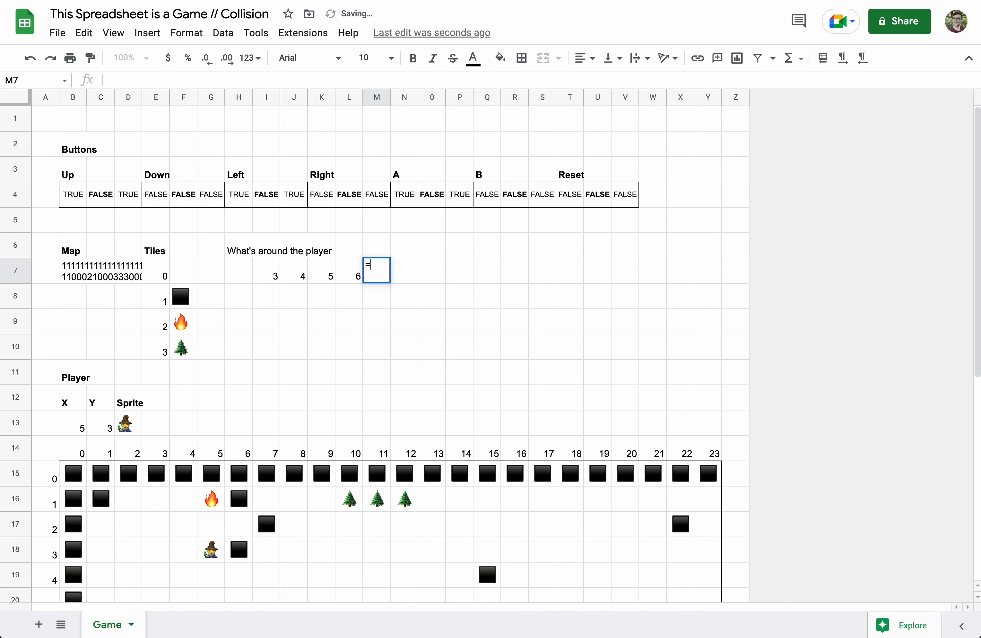
text(player)
key(Tab)
text(+2)
key(Return)
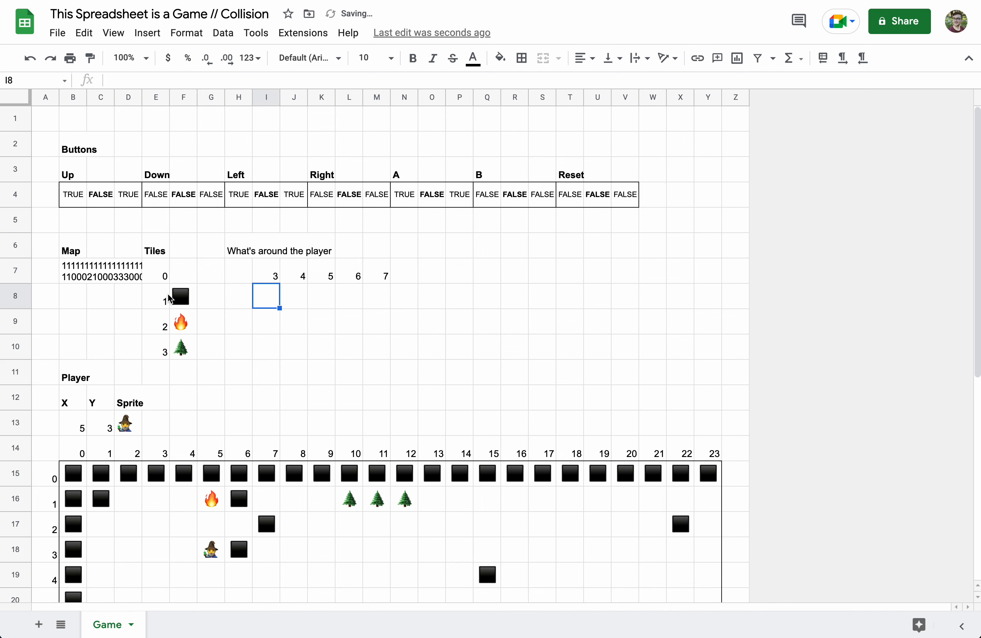
- Enter =playerY-2, =playerY-1 and =playerY in H8 through H10
click(244, 301)
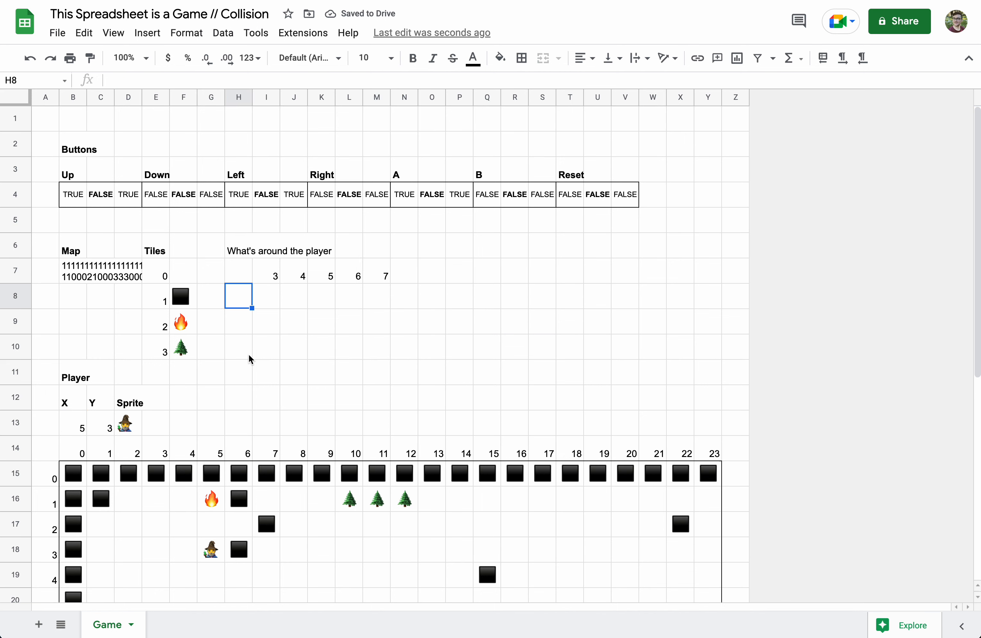
text(=playe)
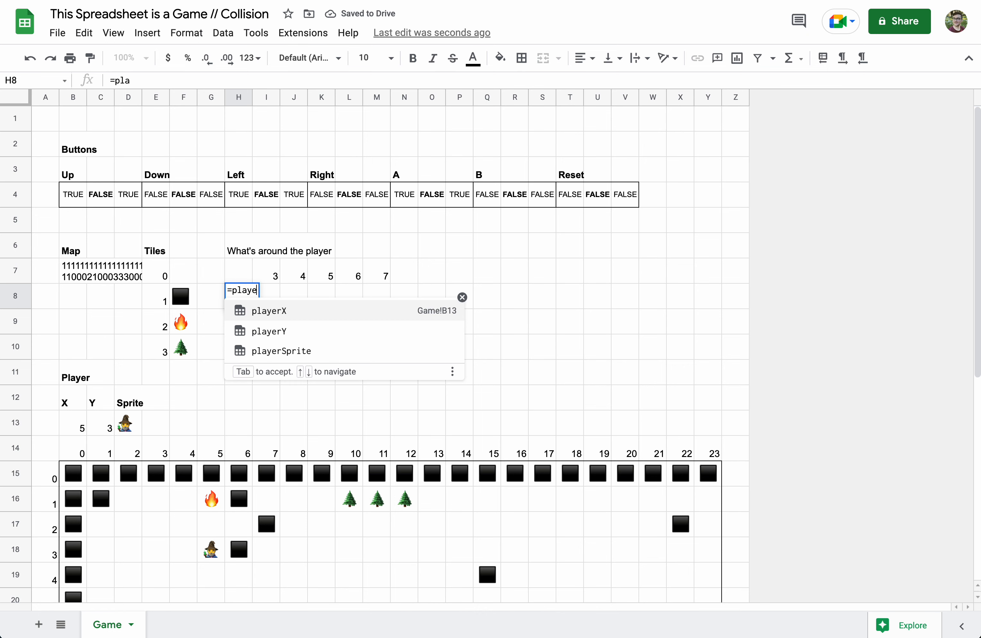
text(rY-2)
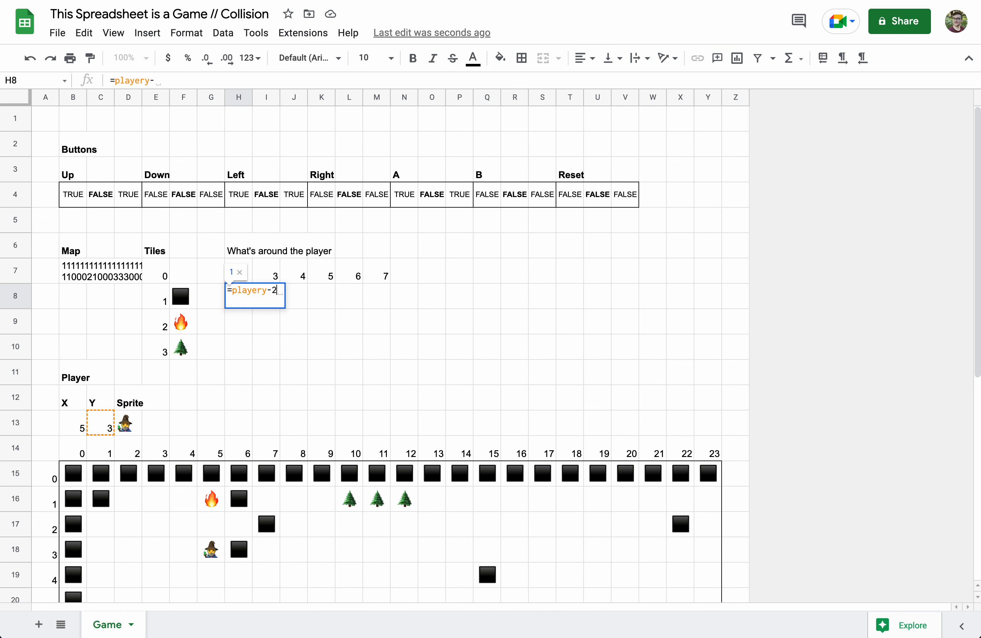
key(Return)
text(=play)
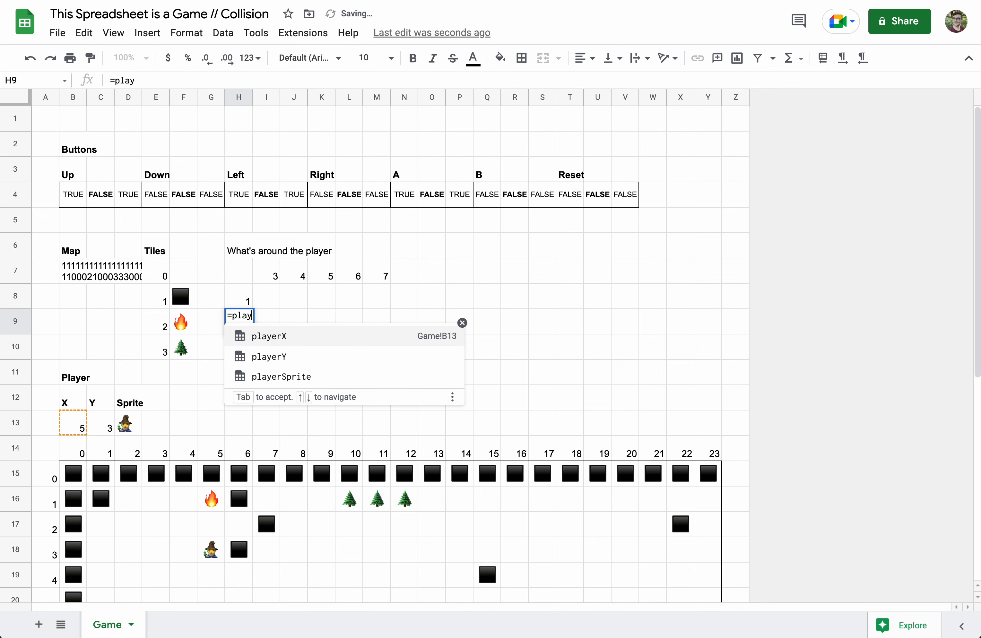
text(ery)
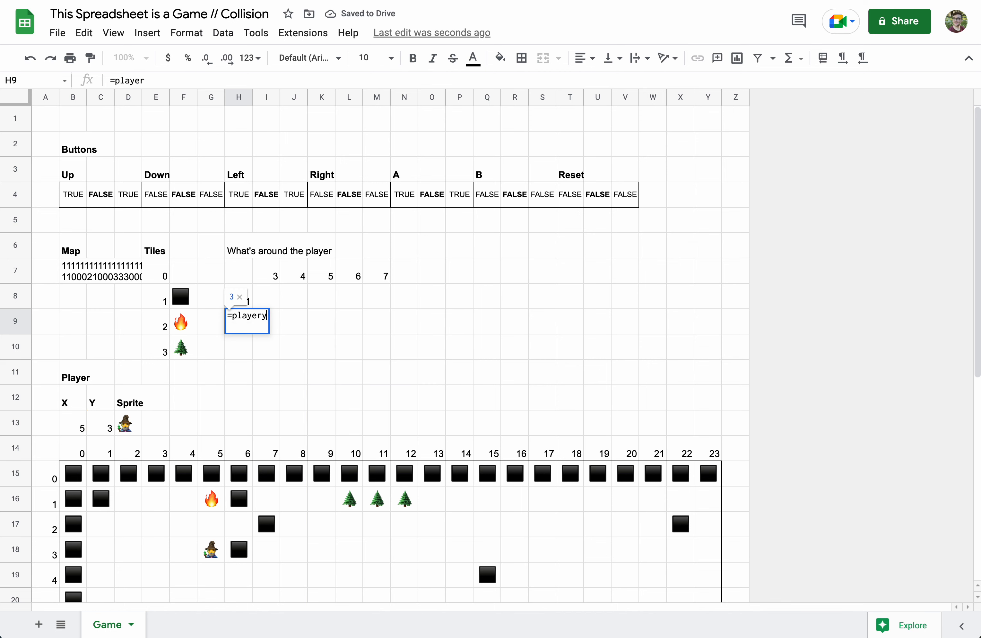
text(-1)
key(Return)
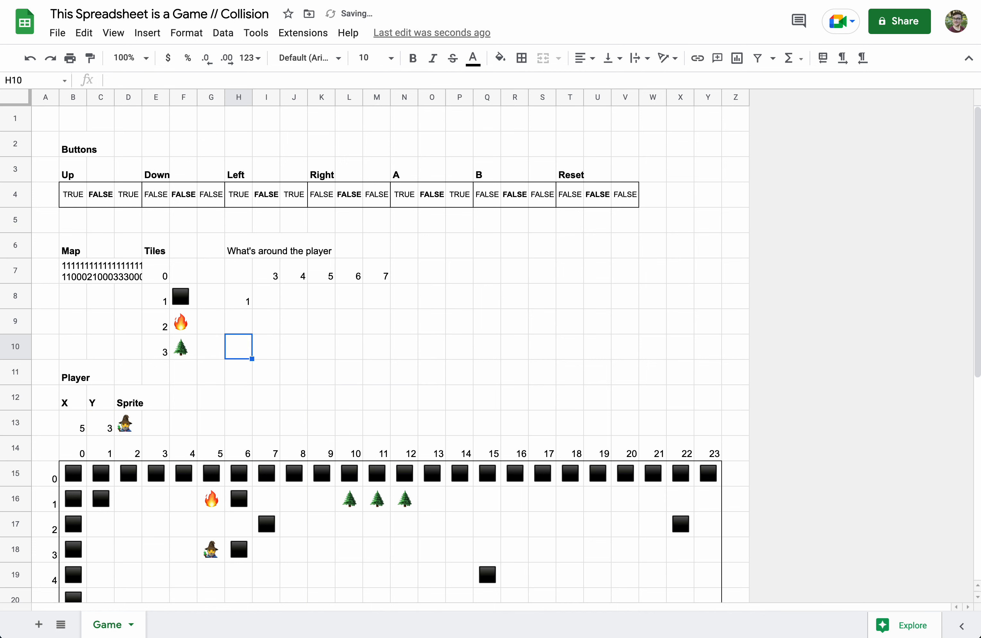
text(=playery)
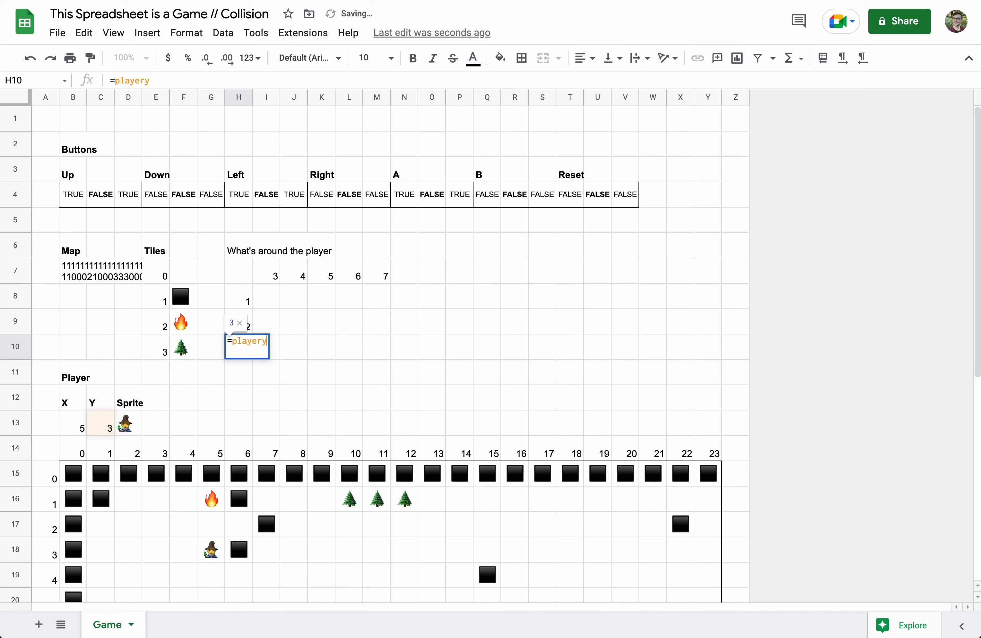
key(Tab)
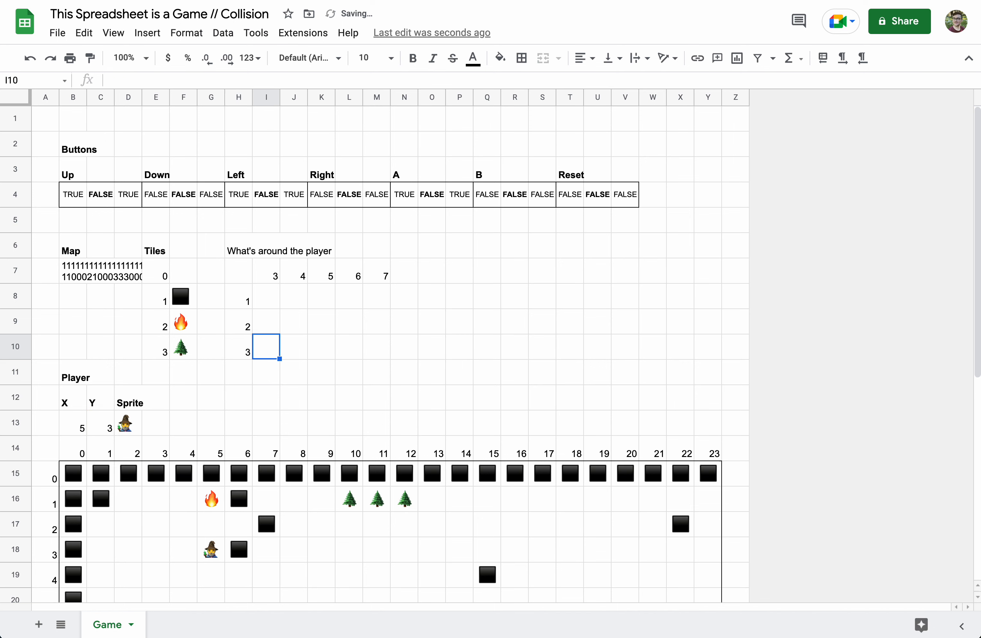
- Add =playerY+1 in H11 and =playerY+2 in H12
click(242, 382)
text(=pl)
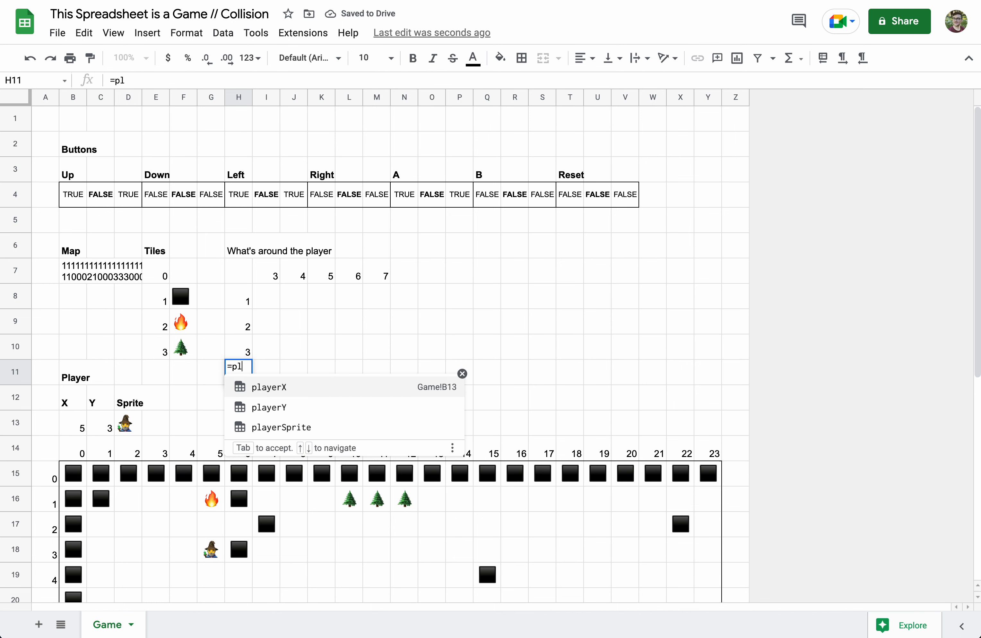
text(ayery)
text(+1)
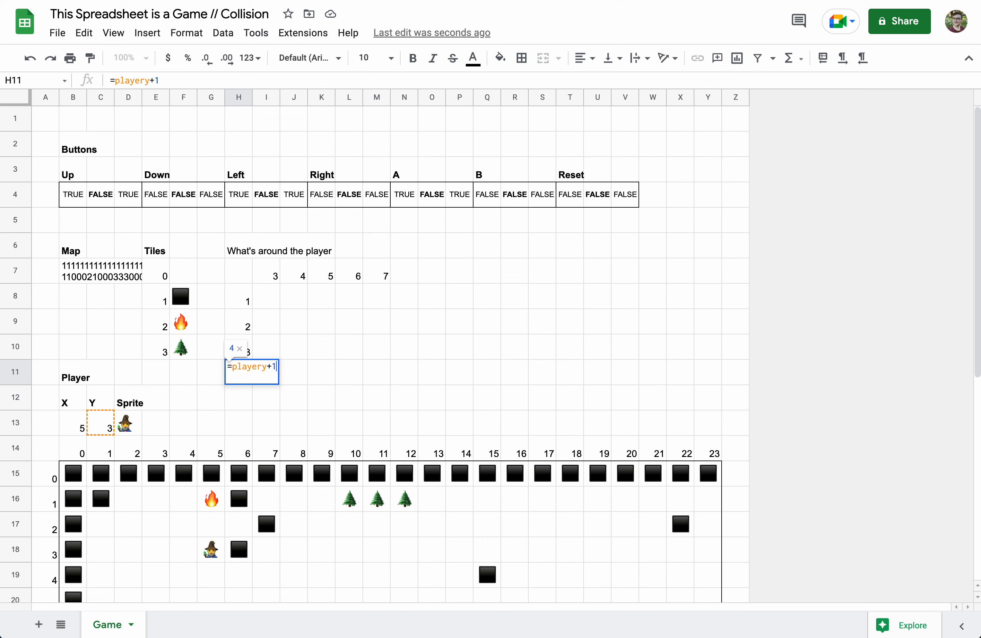
key(Return)
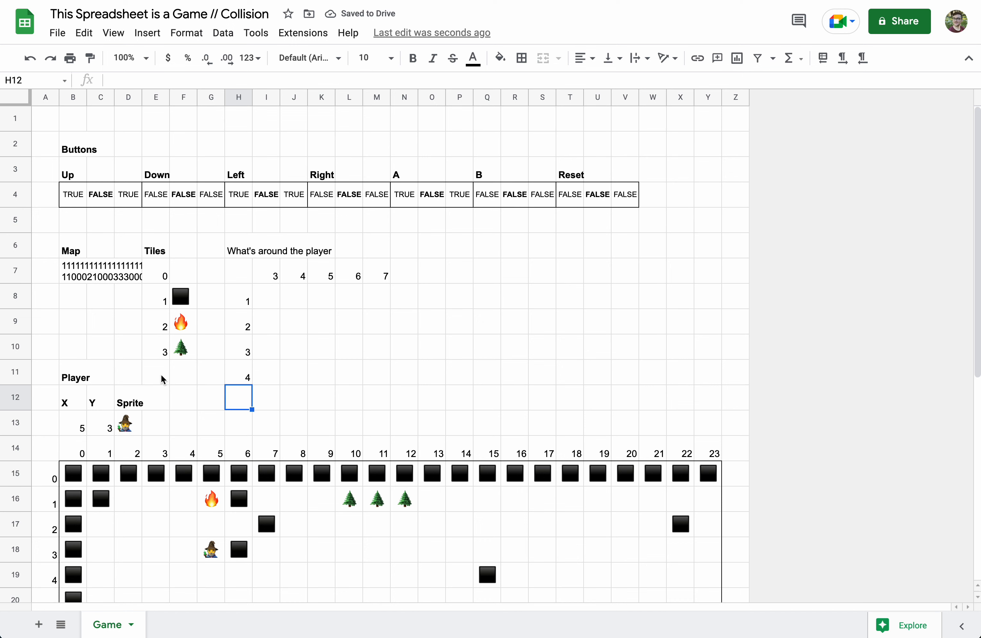
click(81, 427)
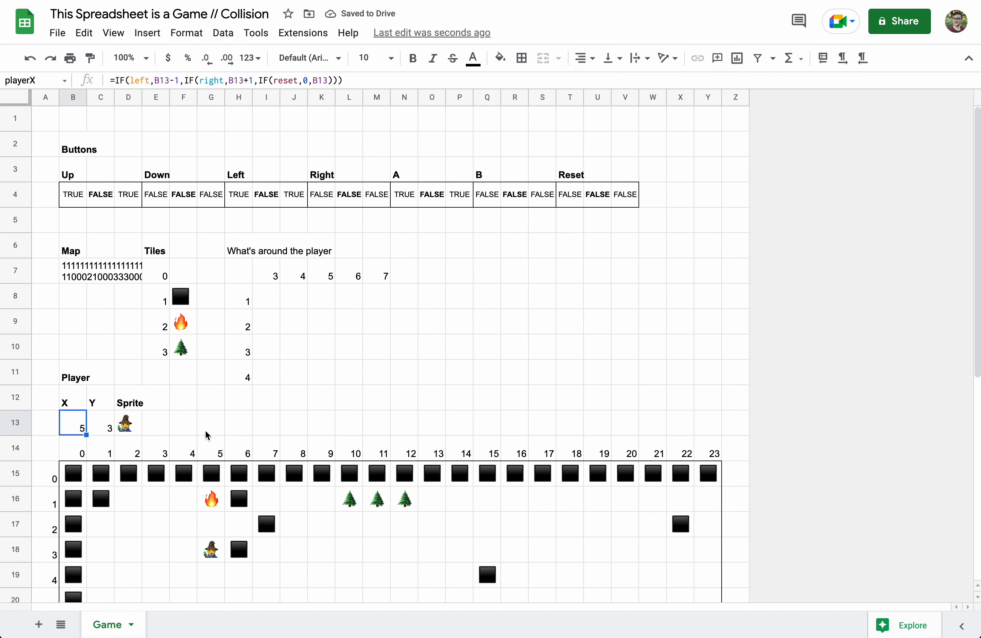
click(247, 407)
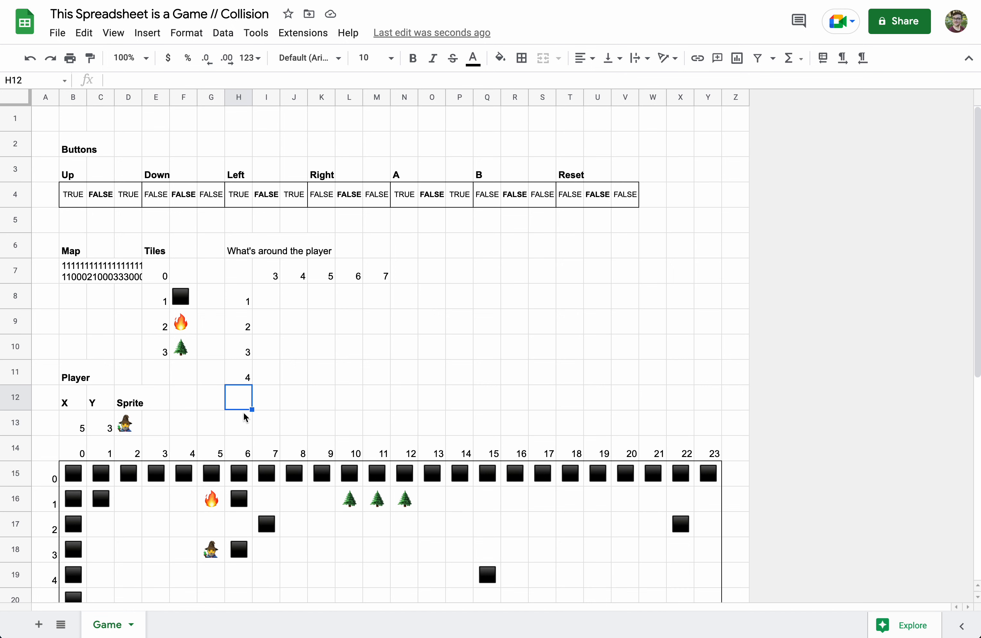
text(=)
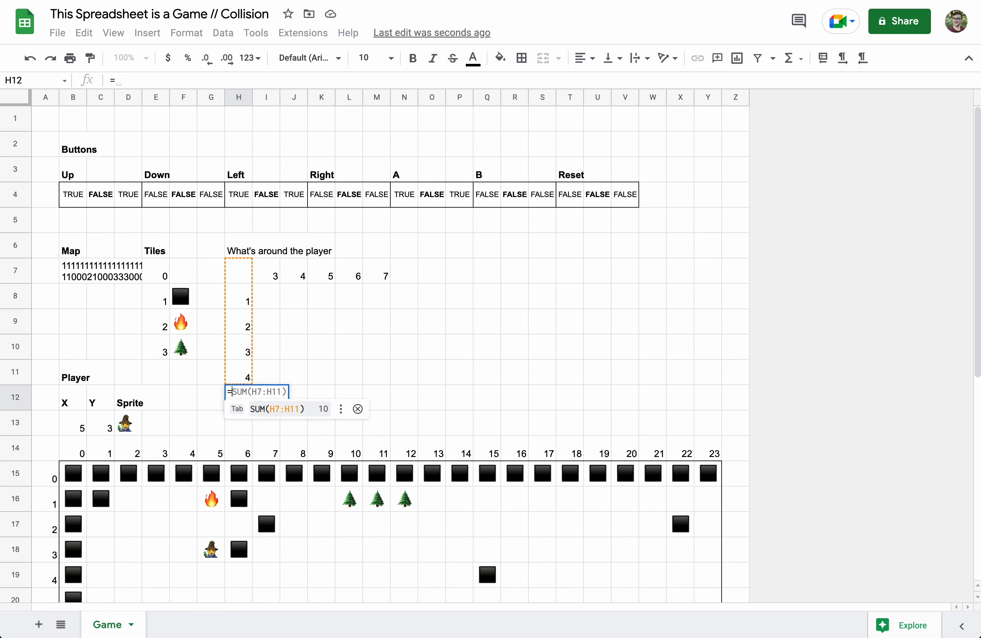
text(playery+2)
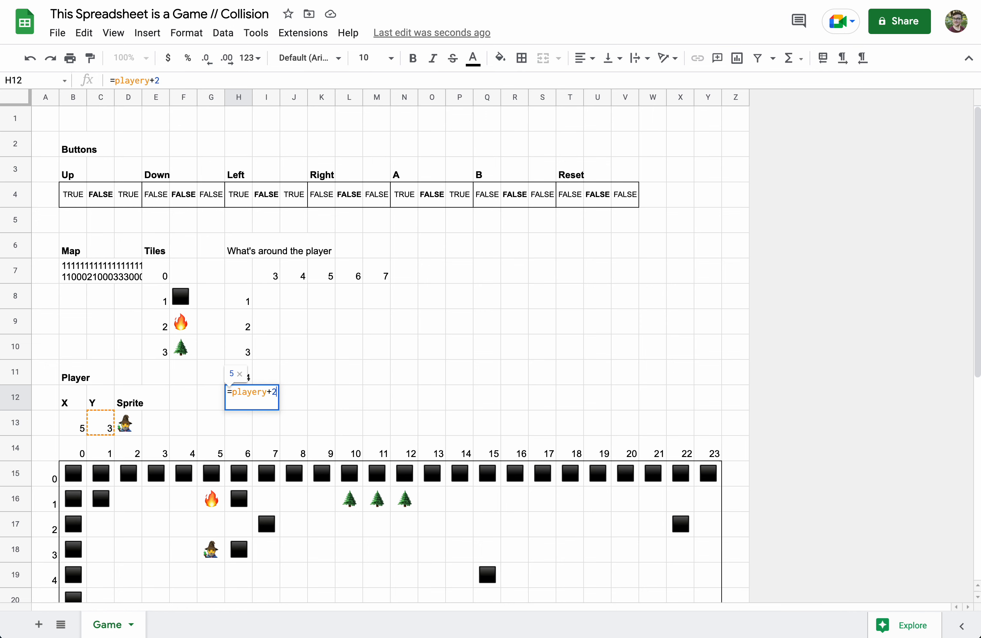
key(Return)
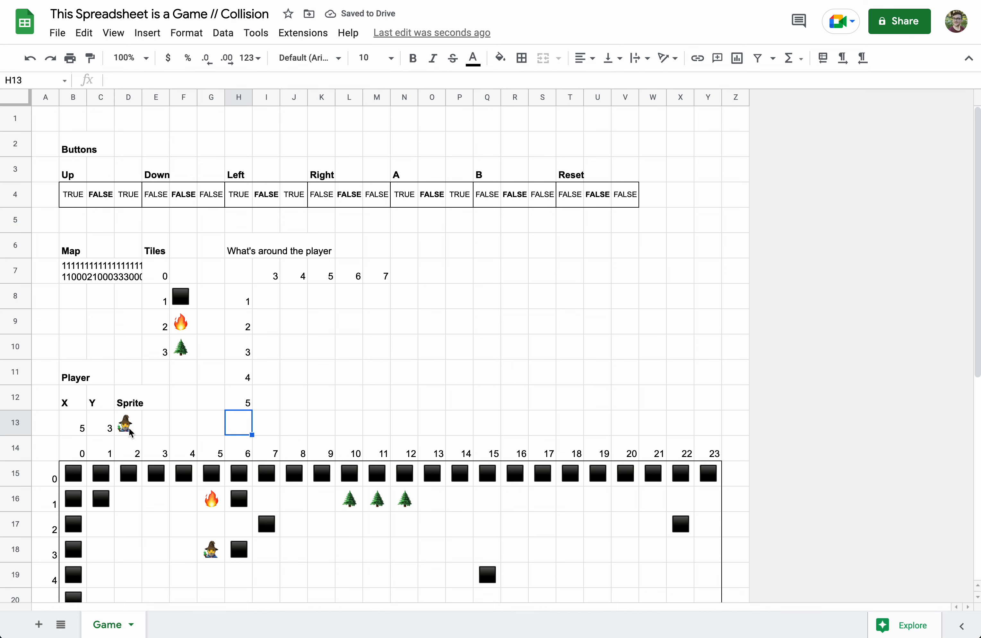
- Press the up button D30, then the down button D32, leaving the wizard at X 5, Y 2
scroll(214, 553, down, 10)
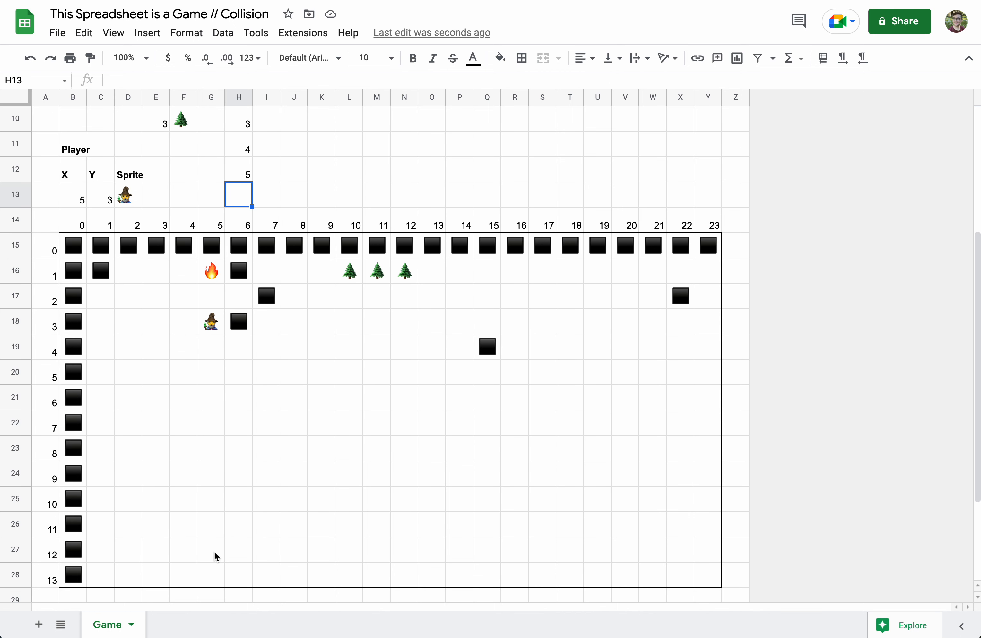
click(129, 477)
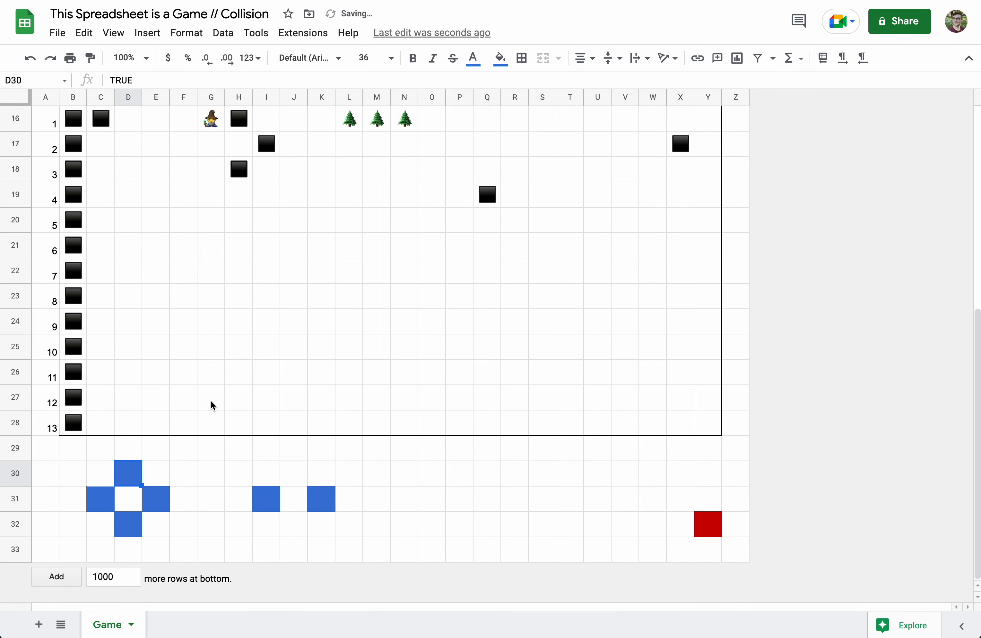
scroll(211, 400, up, 5)
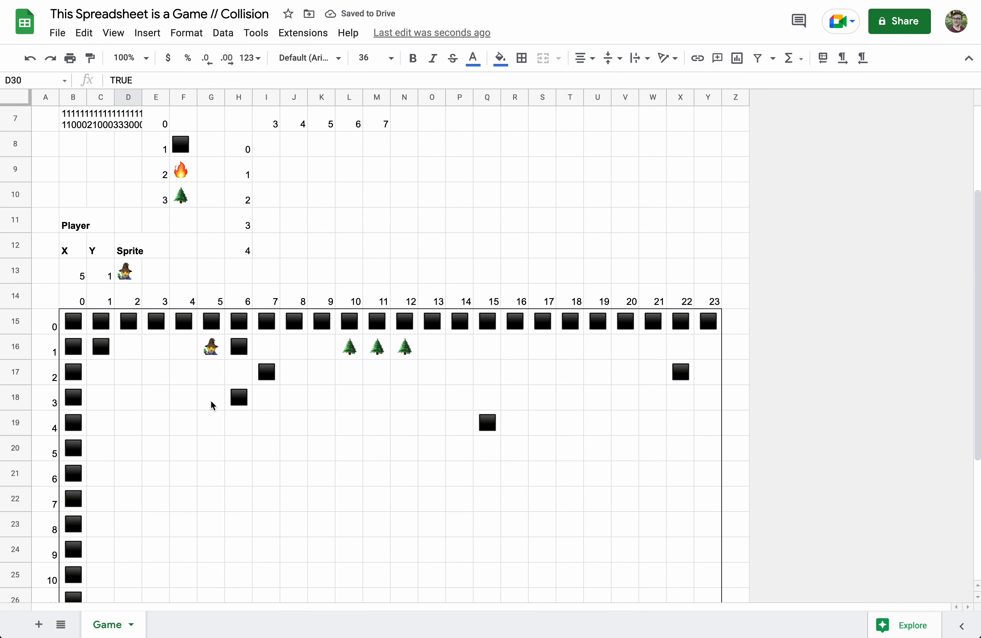
scroll(232, 257, down, 3)
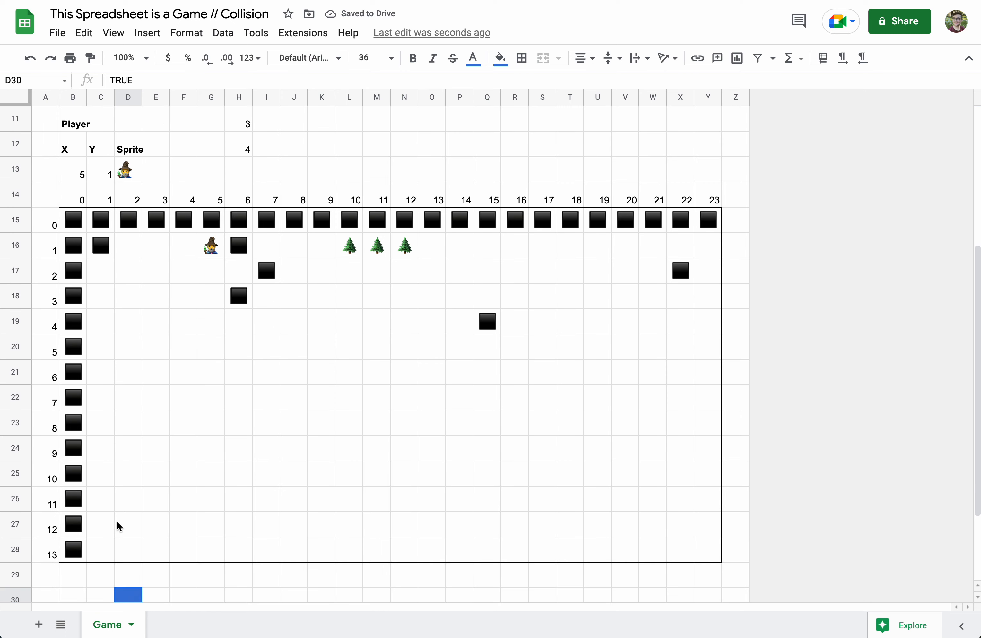
scroll(124, 539, down, 1)
click(130, 556)
scroll(130, 555, up, 6)
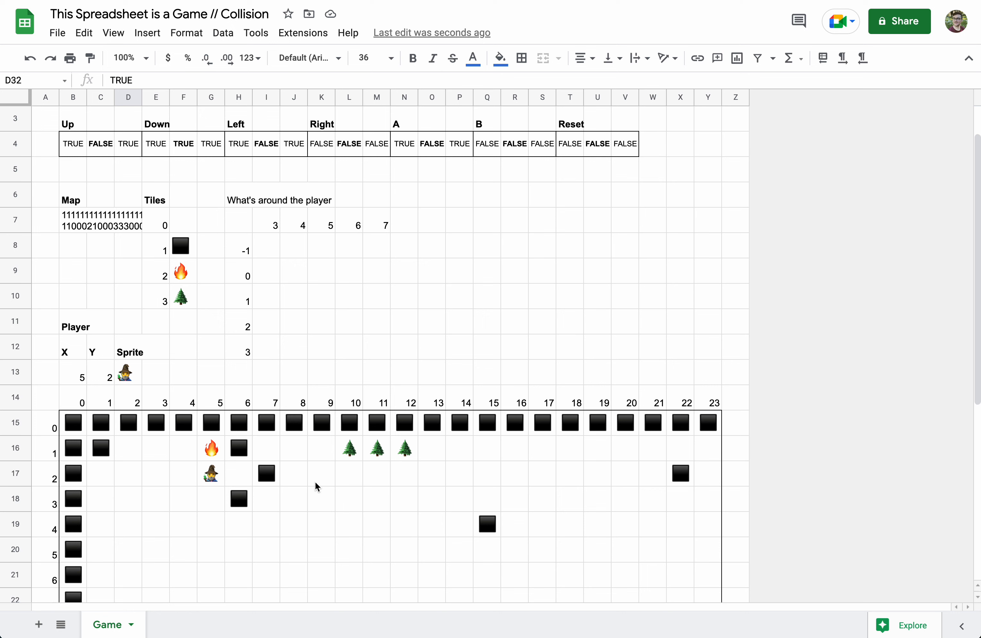
- Insert a row below row 12 and move the Player block B11:D12 down to B12
click(270, 245)
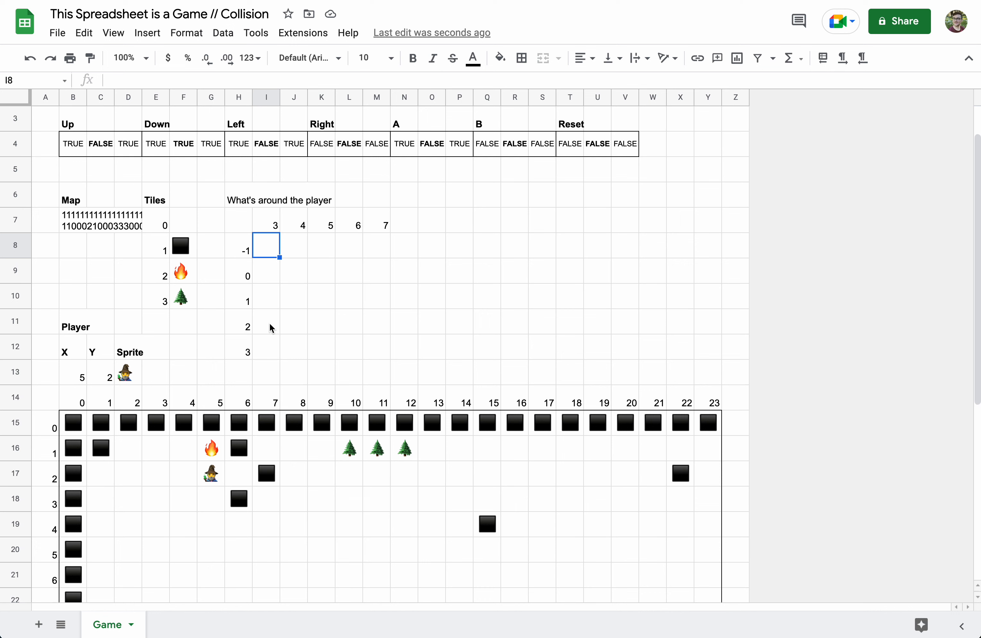
click(328, 298)
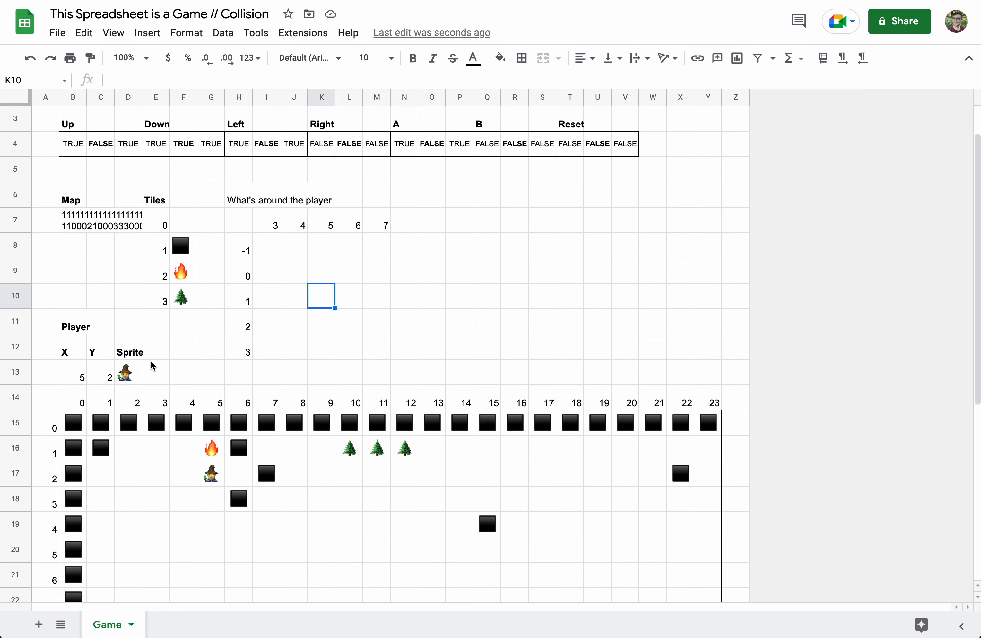
right_click(21, 357)
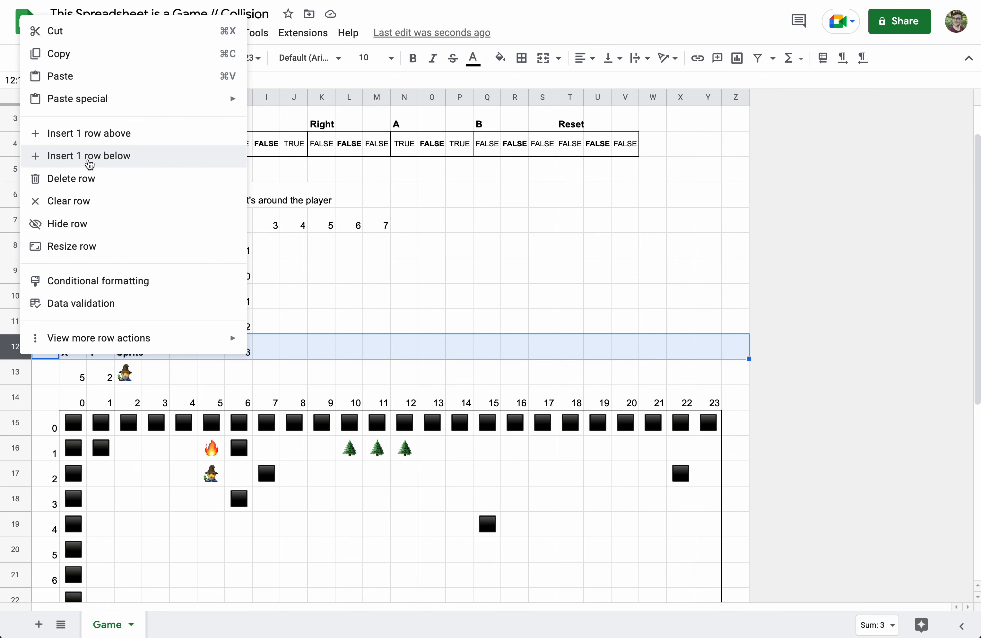
click(90, 156)
drag(66, 333, 137, 352)
key(ctrl+x)
click(81, 358)
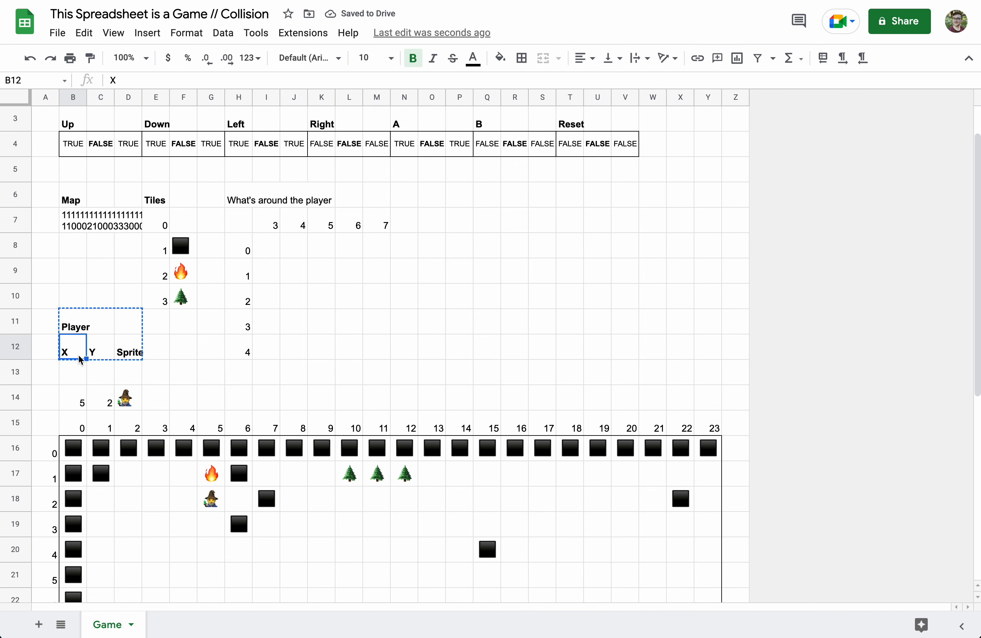
key(ctrl+v)
click(209, 356)
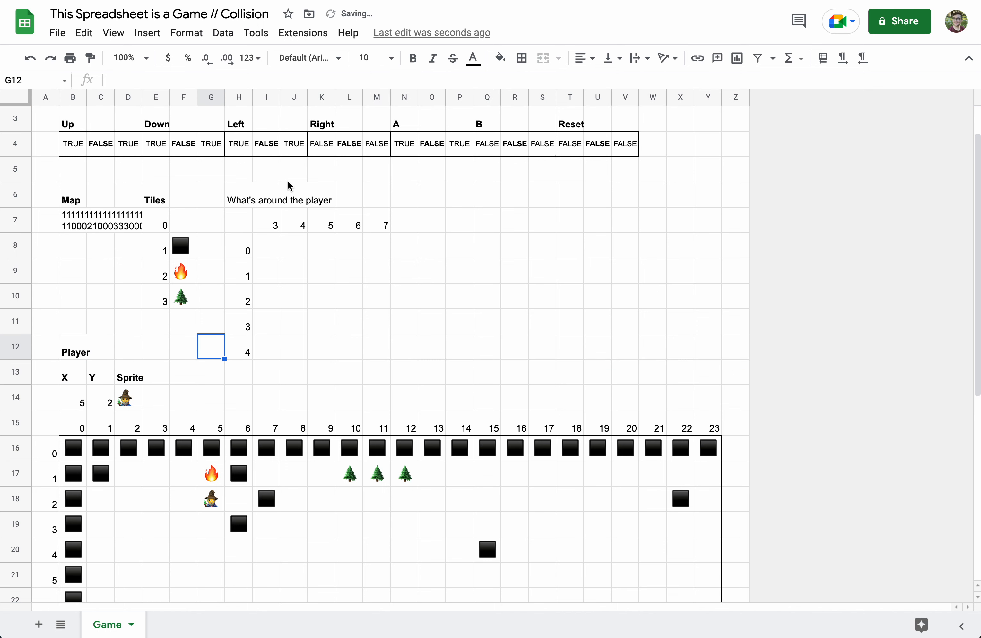
- Make the 'What's around the player' heading in H6 bold
click(248, 198)
key(ctrl+b)
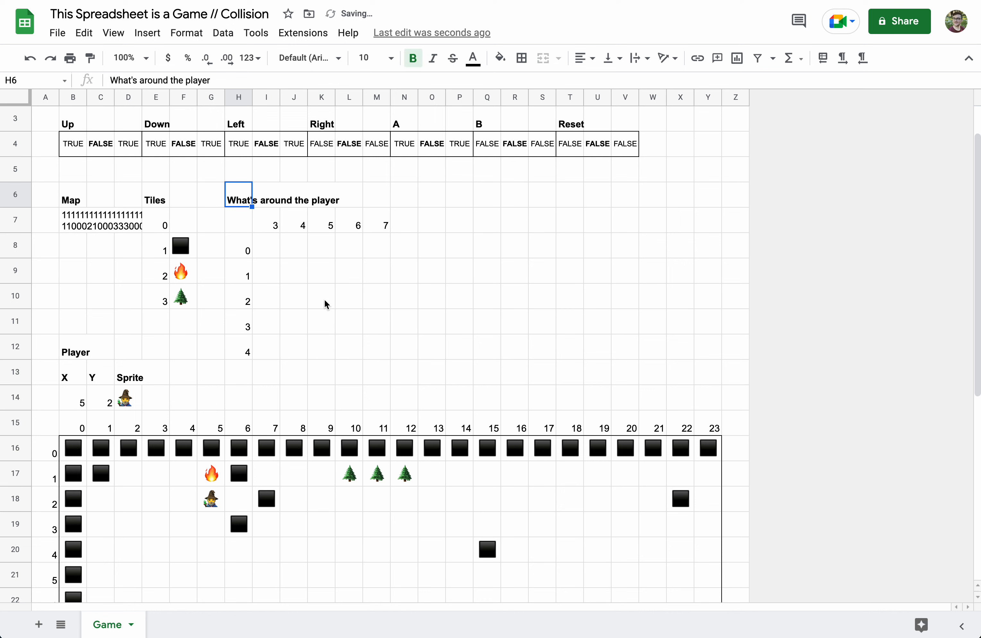
click(326, 304)
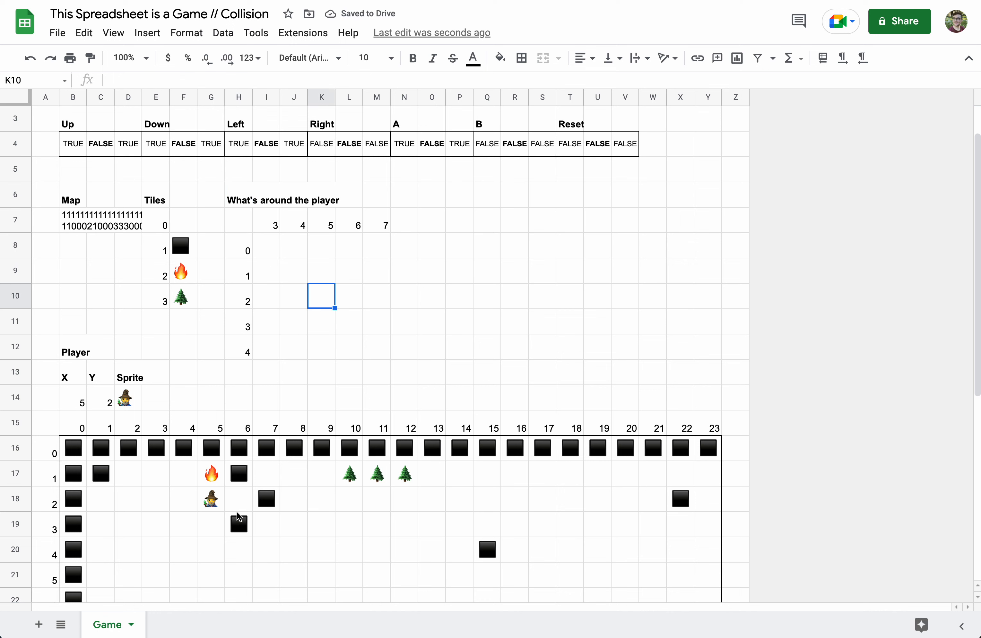
click(246, 475)
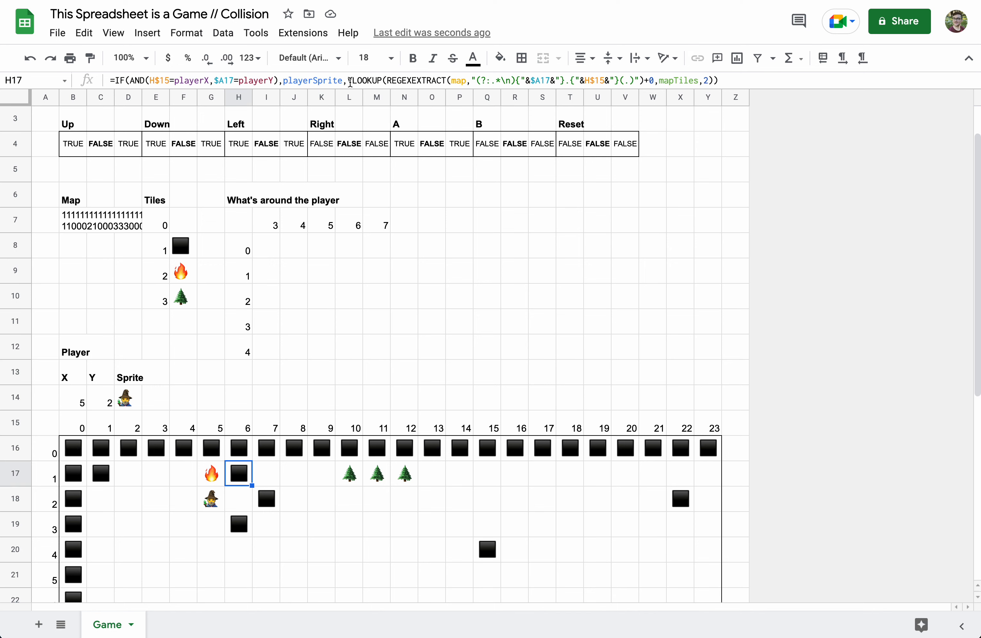
drag(348, 81, 711, 79)
key(ctrl+c)
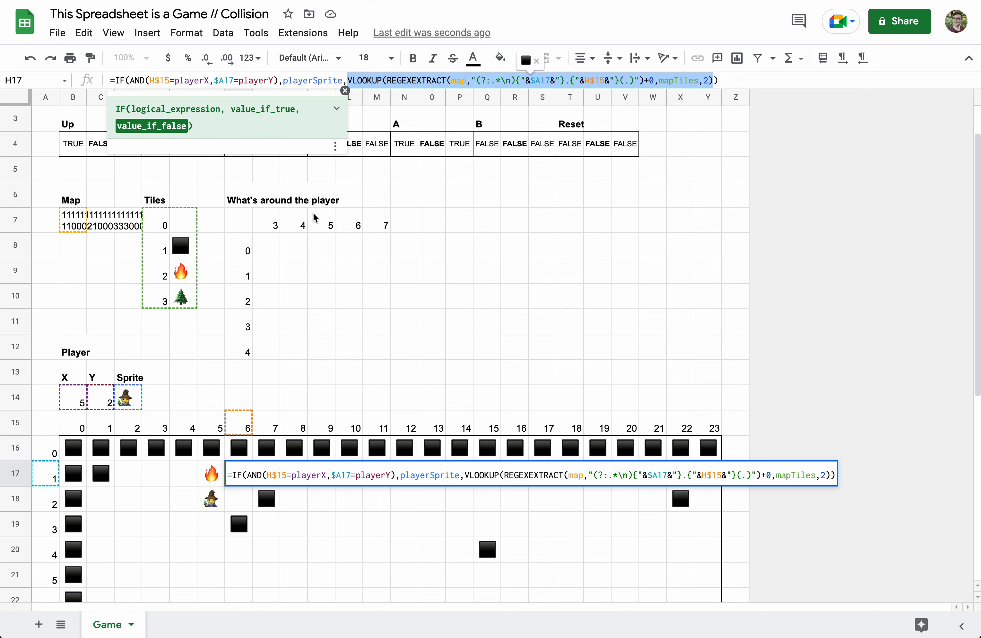
click(332, 302)
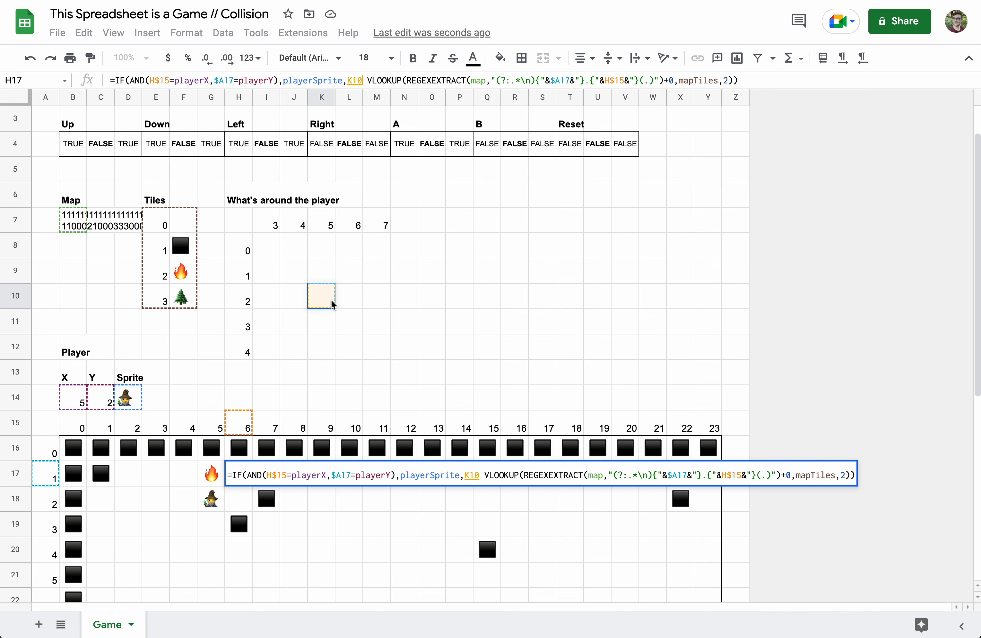
key(Escape)
click(331, 299)
click(344, 83)
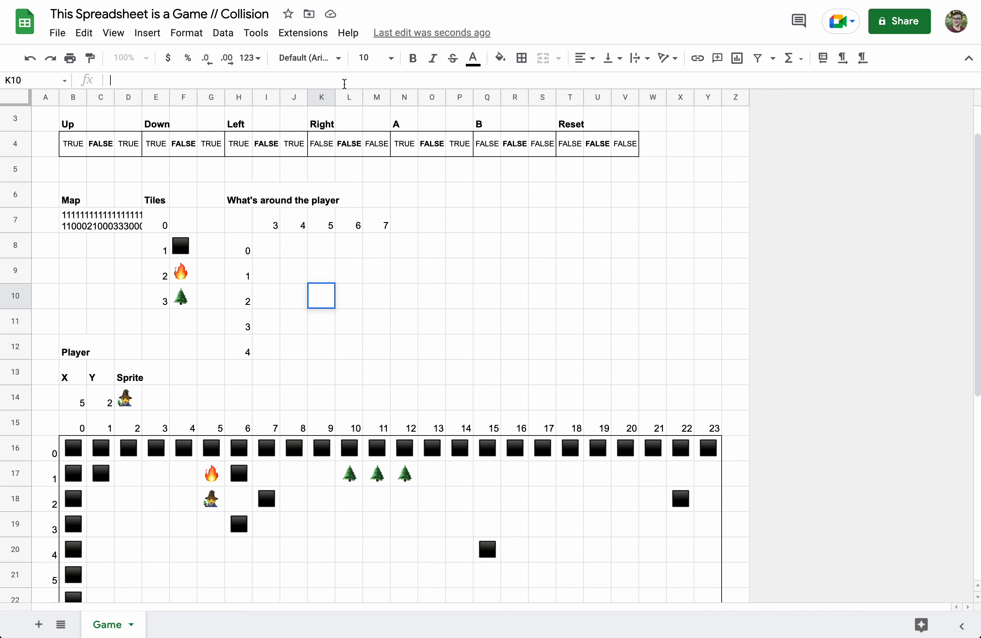
- Paste the tile lookup formula into K10 and replace its $A17 row reference with $H10
text(=)
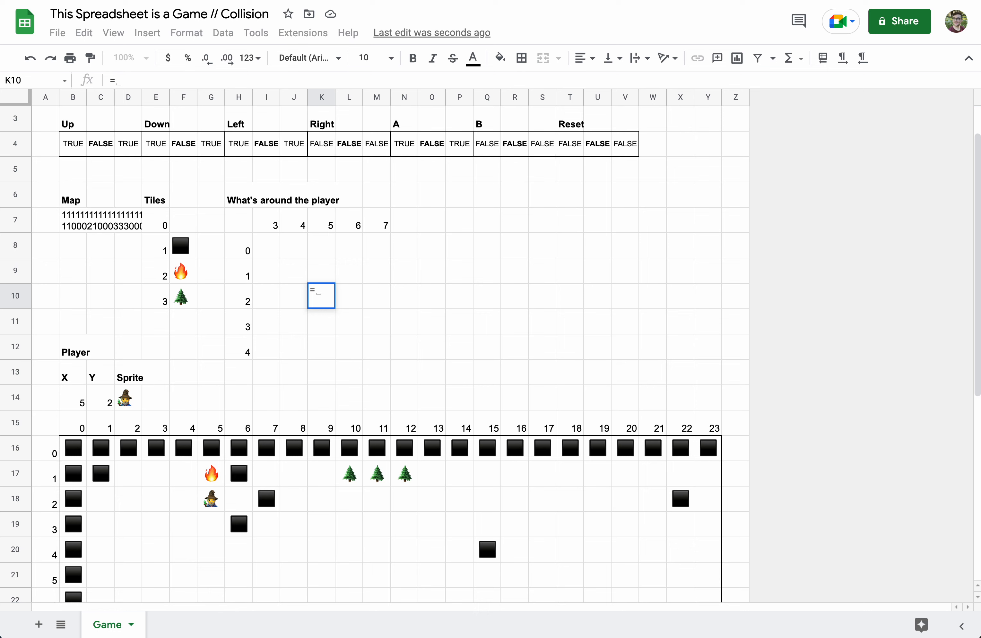
key(ctrl+v)
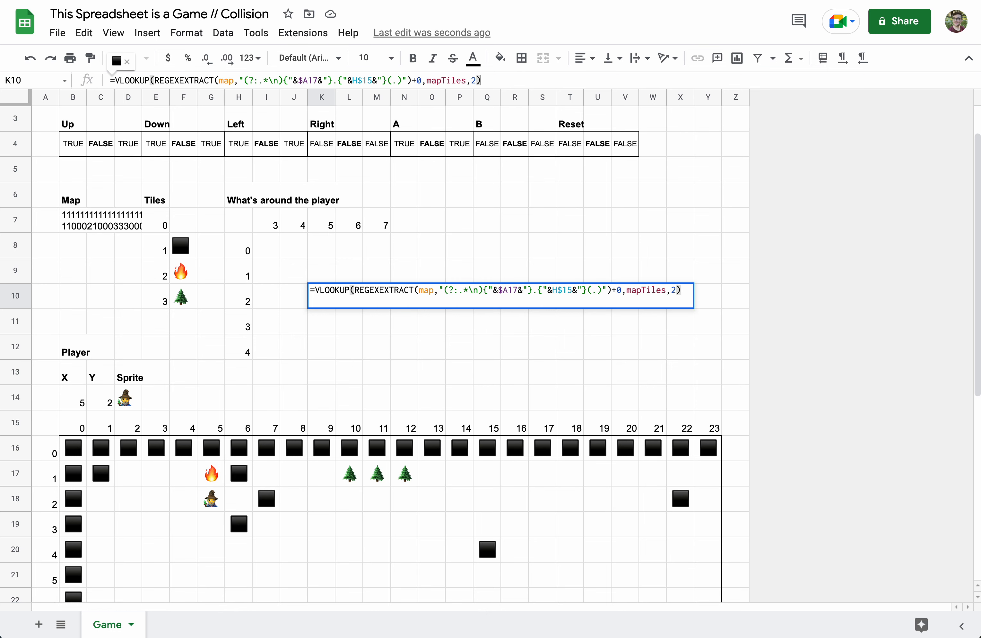
click(318, 81)
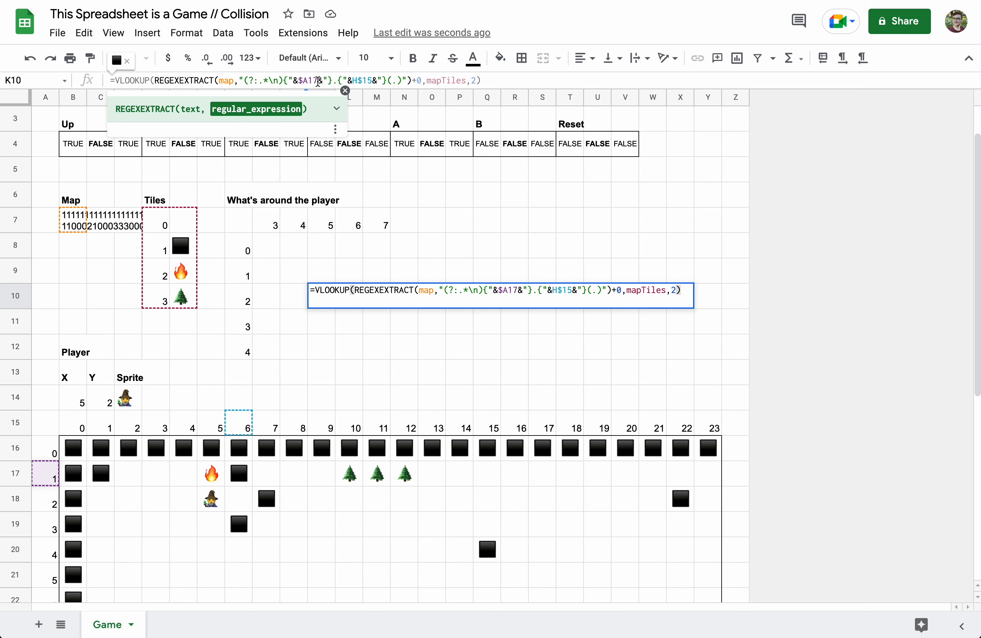
double_click(318, 82)
key(BackSpace)
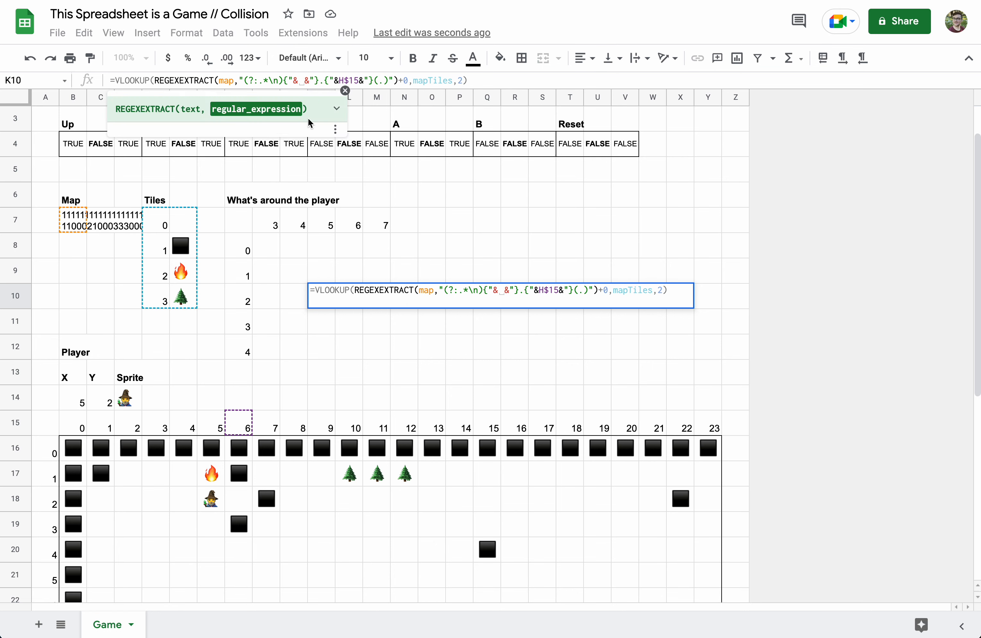
click(242, 306)
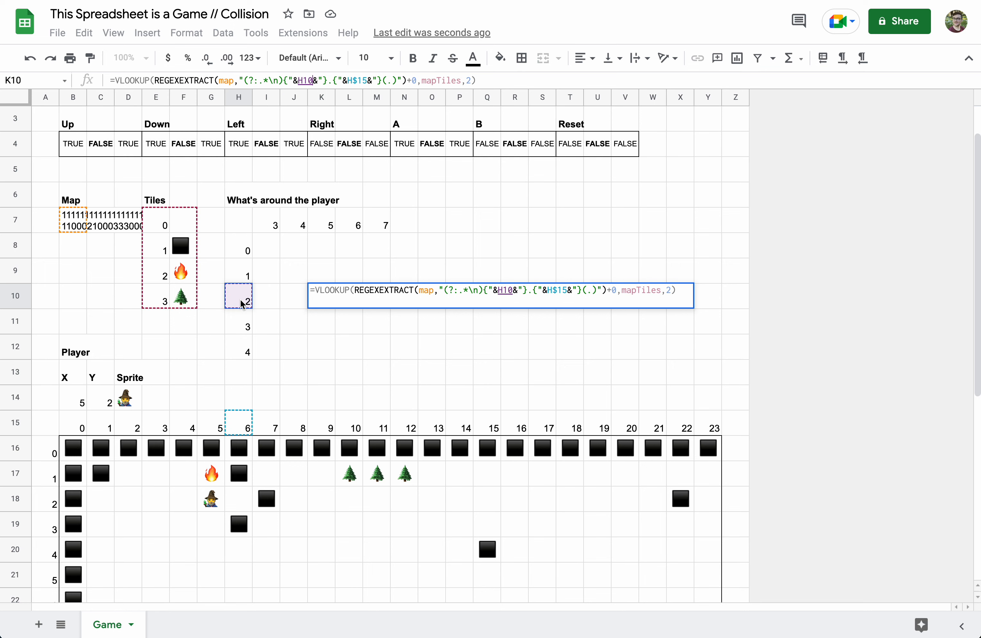
click(299, 80)
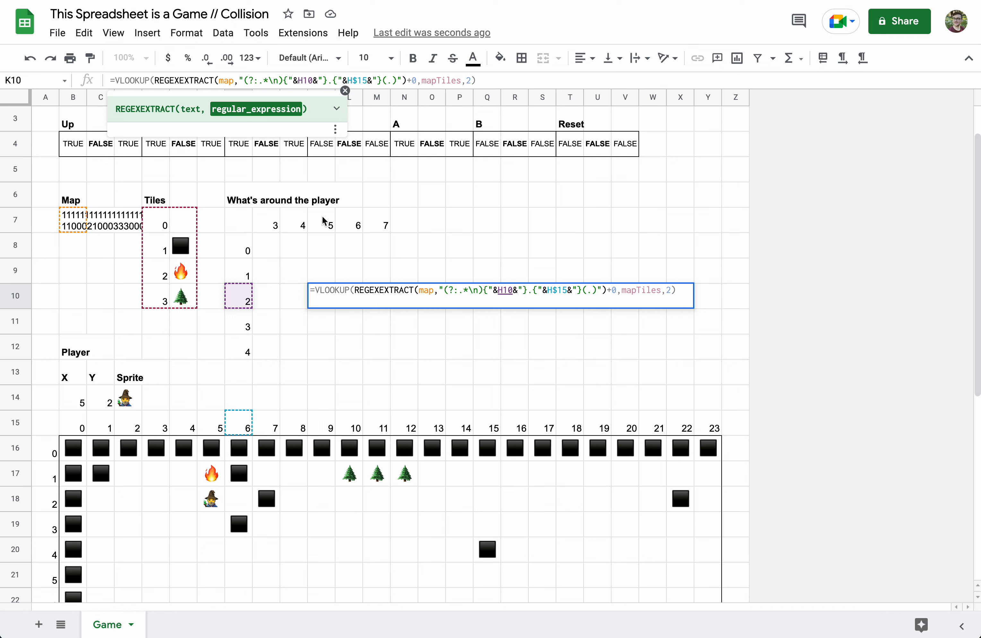
text($)
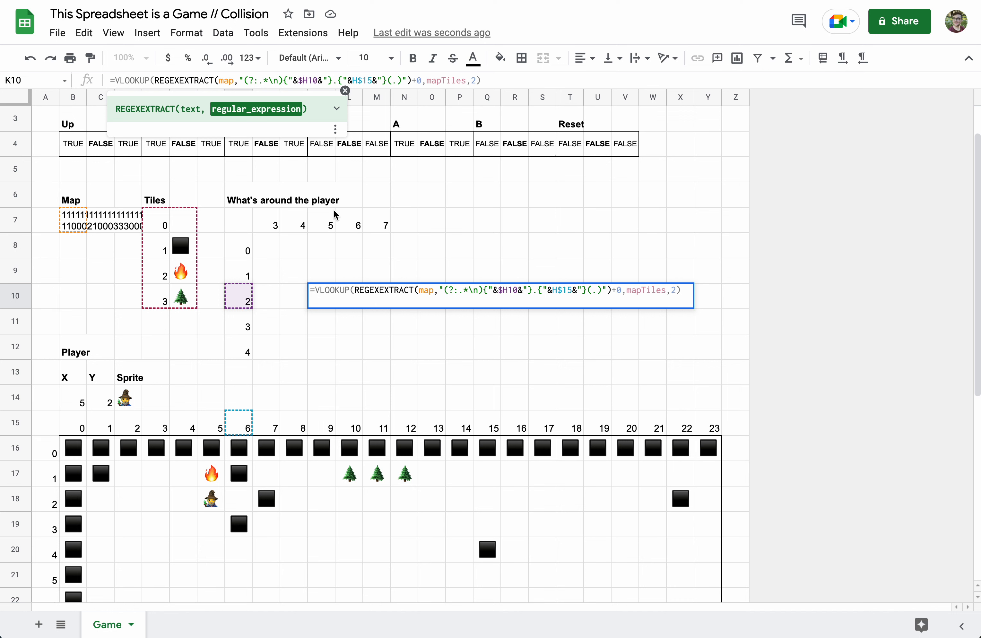
- Swap the H$15 column reference for K$7 and commit the formula
double_click(366, 80)
key(BackSpace)
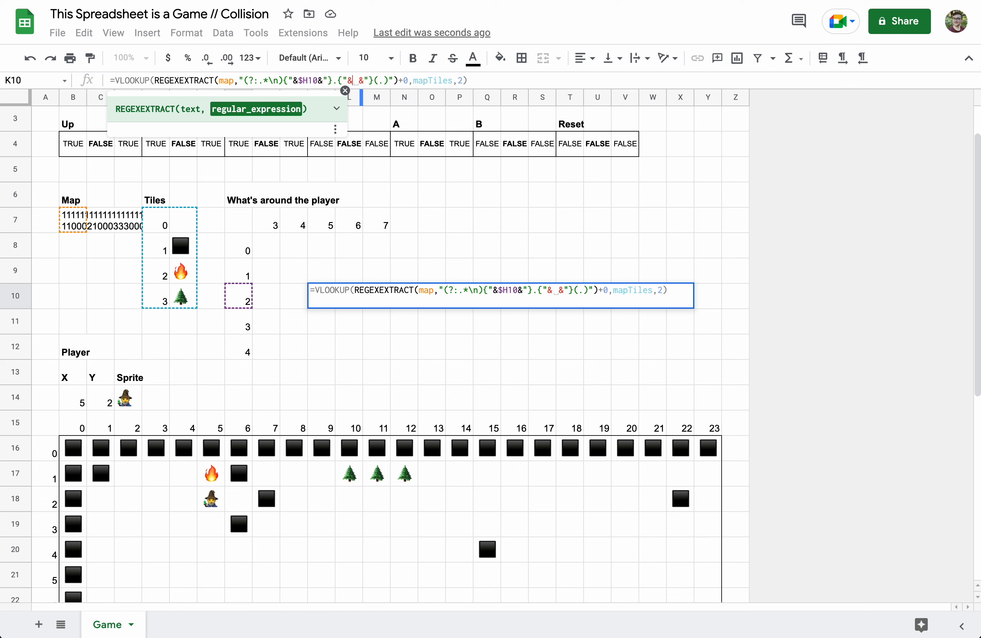
click(328, 230)
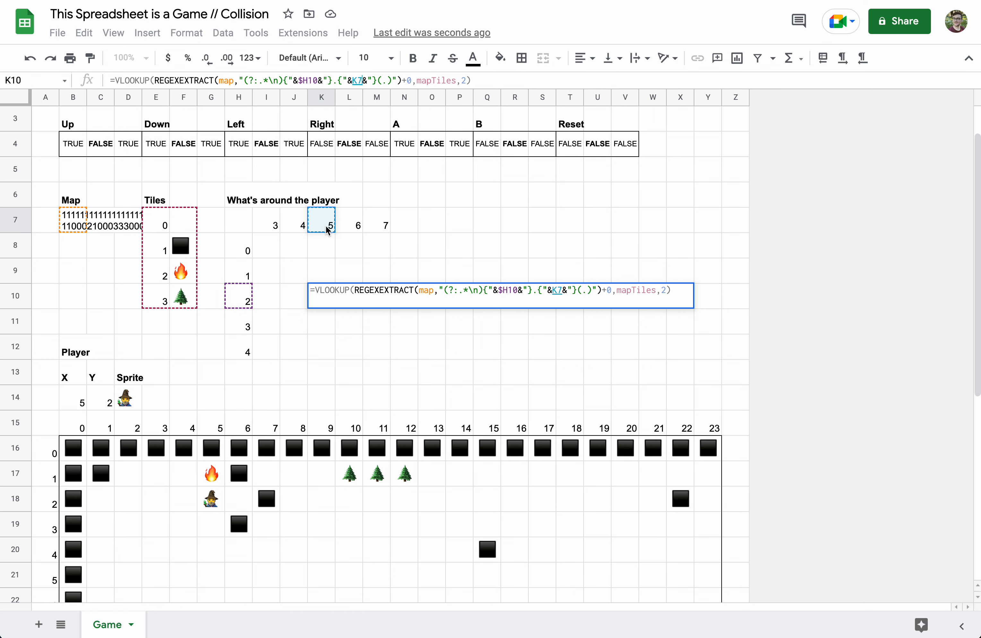
click(357, 80)
text($)
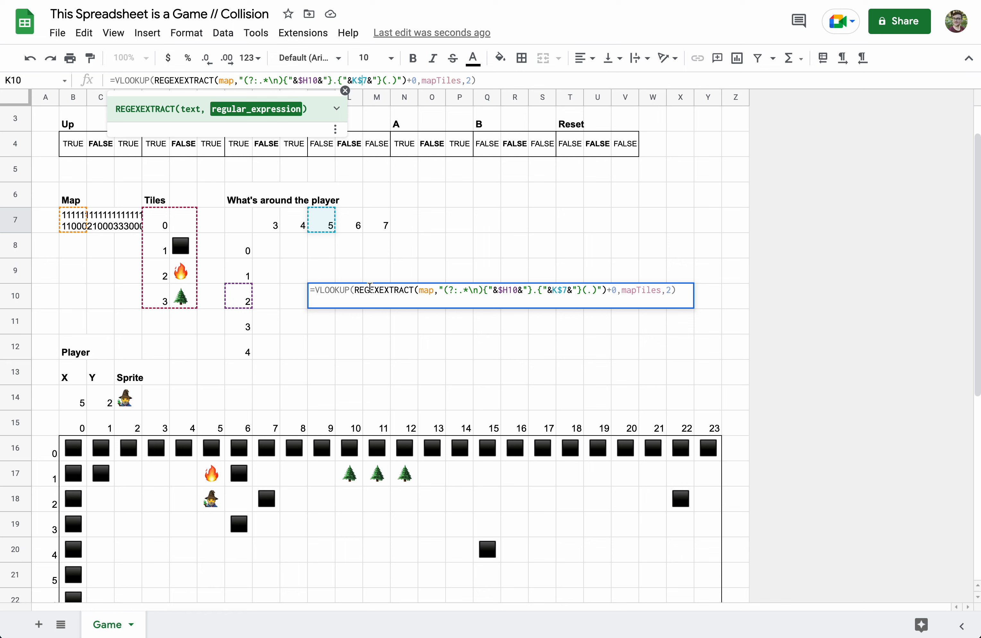
key(Return)
click(327, 304)
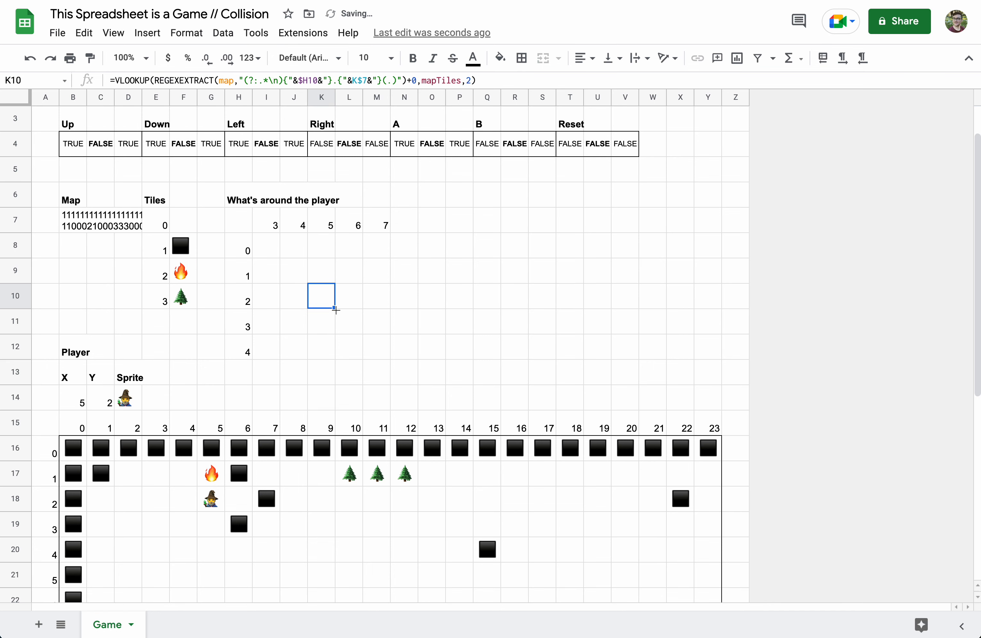
- Fill the K10 lookup formula across the whole I8:M12 grid
drag(334, 307, 390, 309)
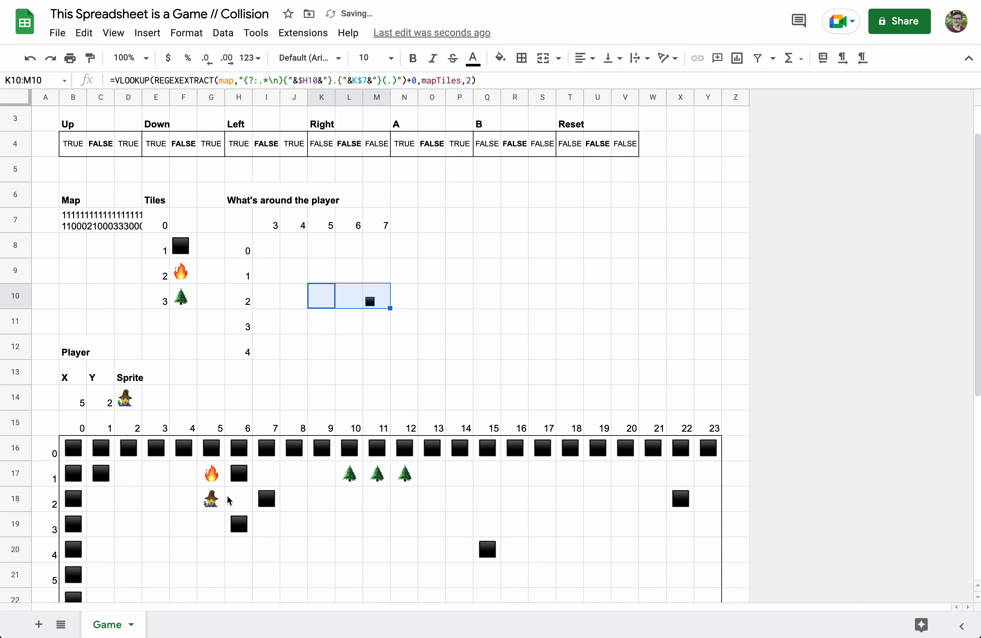
drag(389, 308, 390, 353)
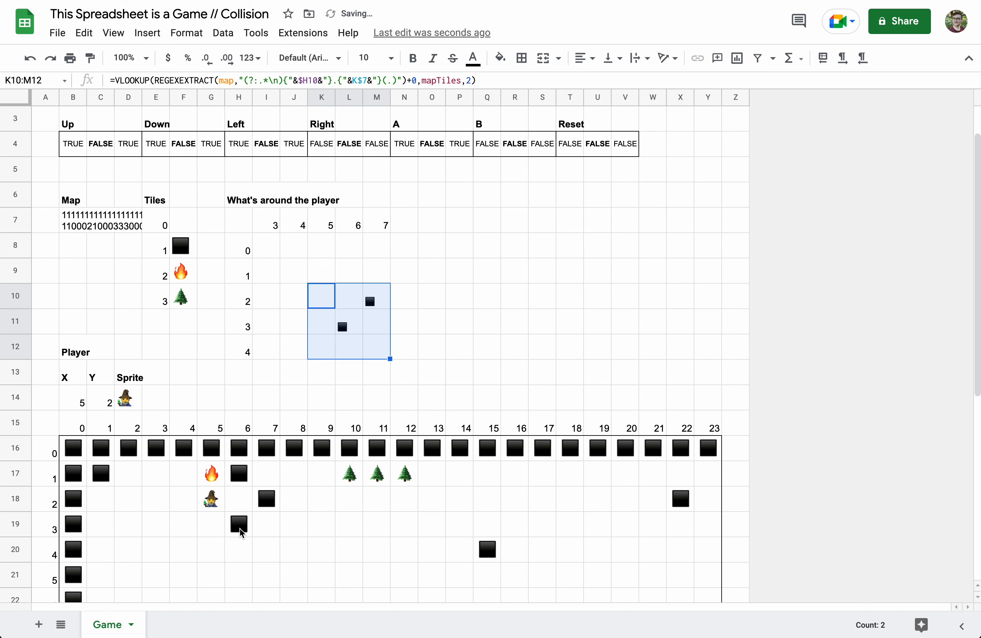
click(380, 356)
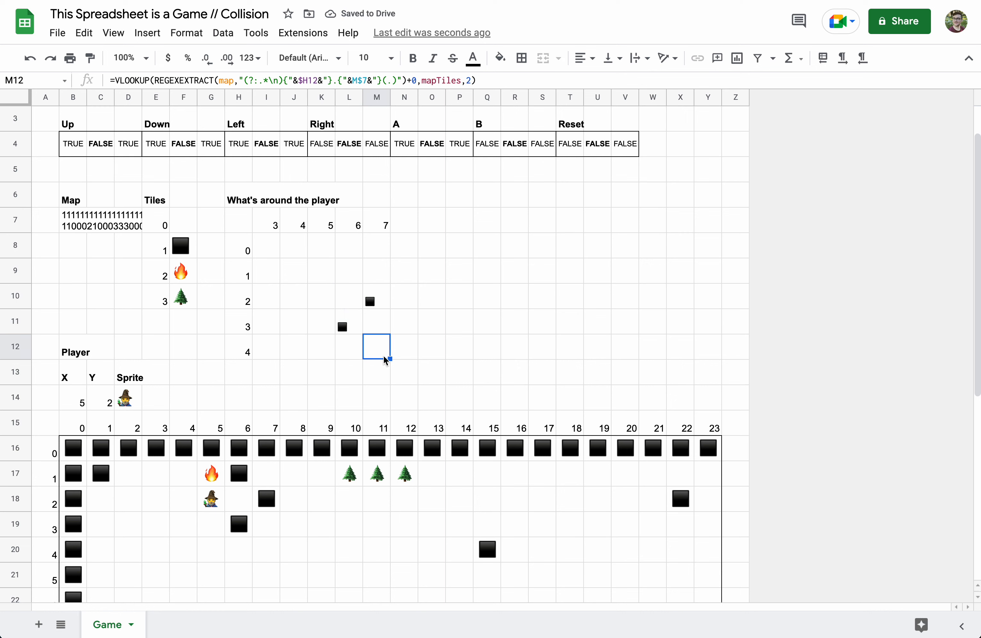
drag(389, 358, 389, 244)
drag(390, 358, 280, 360)
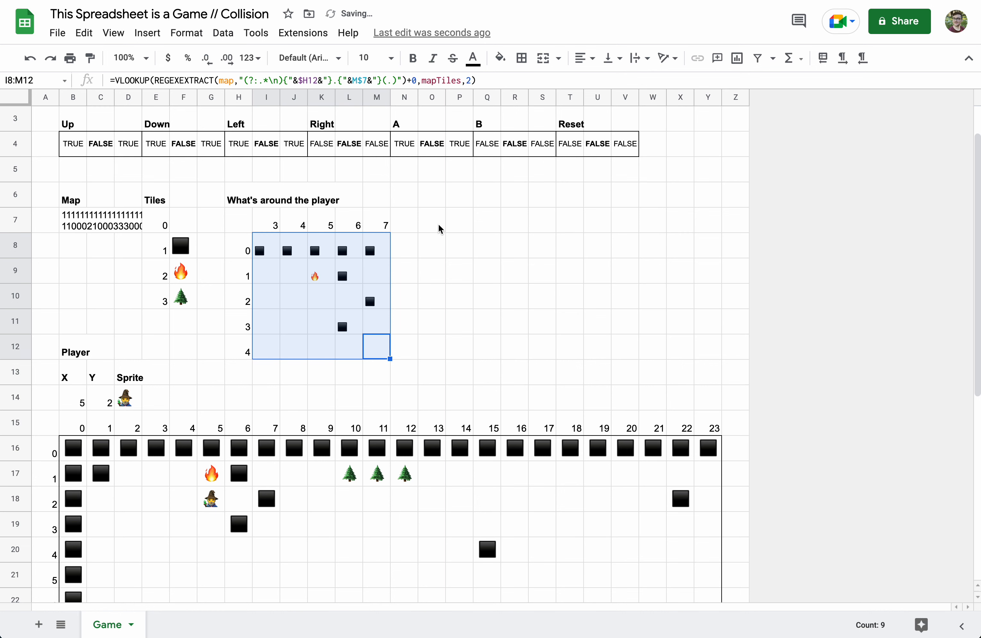
- Centre the grid horizontally, middle-align it vertically and set font size 18
click(585, 58)
click(600, 81)
click(613, 59)
click(620, 82)
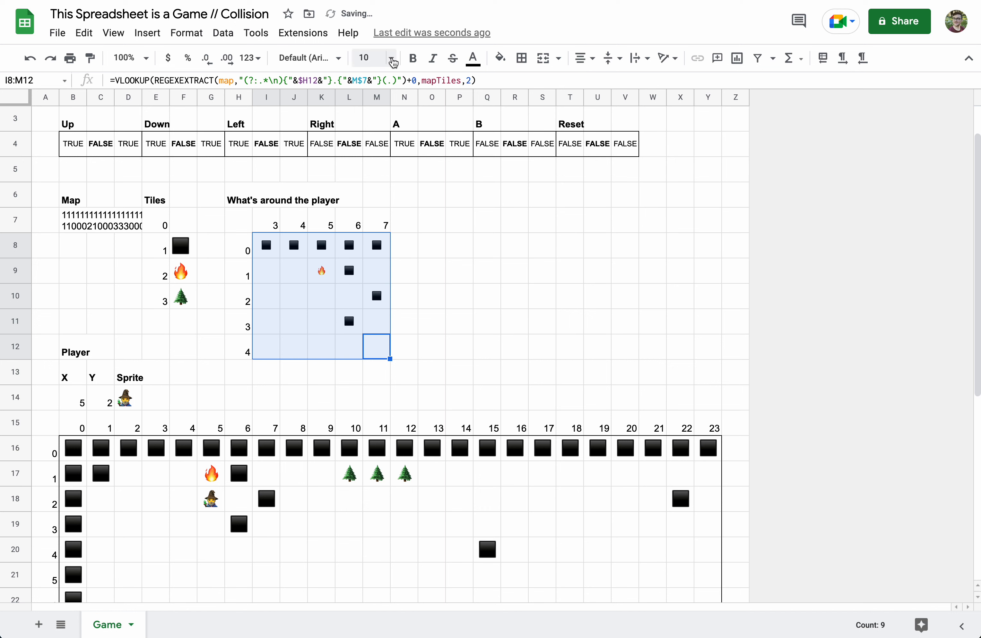
click(390, 59)
click(367, 263)
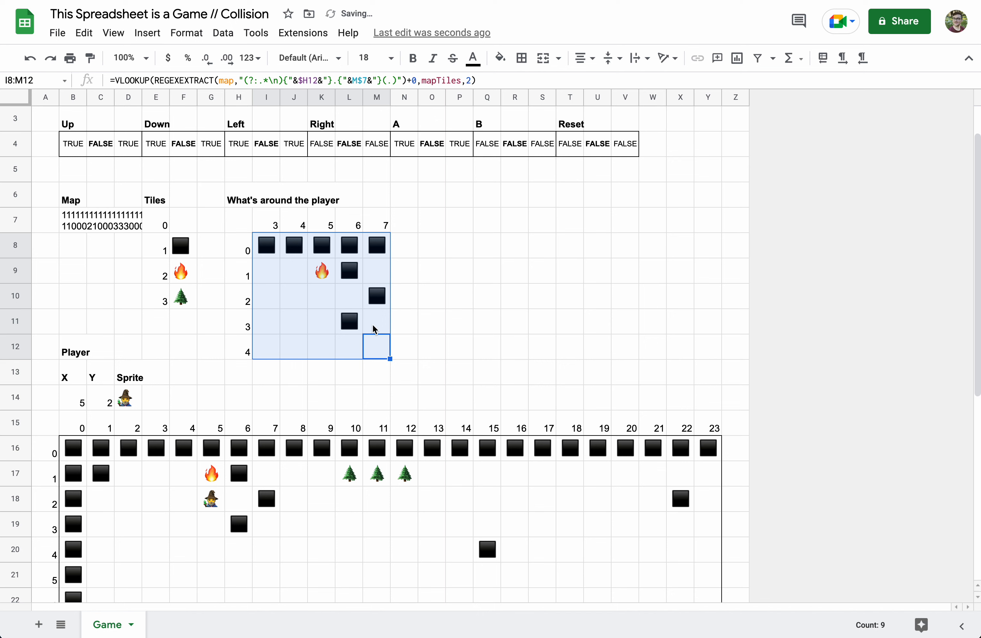
click(350, 332)
- Replace K10's lookup with =playerSprite so the wizard shows in the centre
click(331, 306)
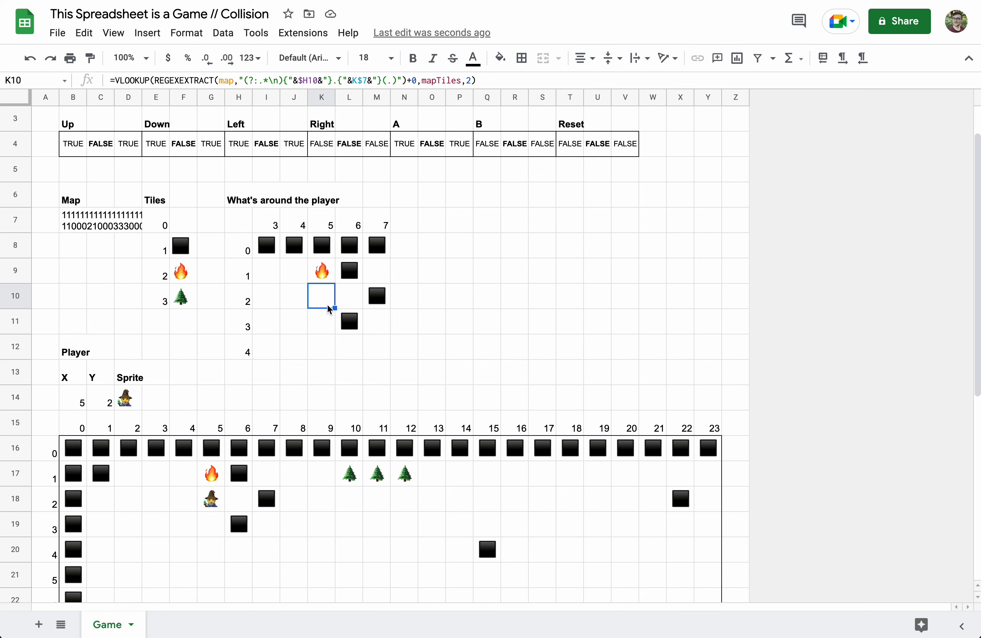
text(=playerSprite)
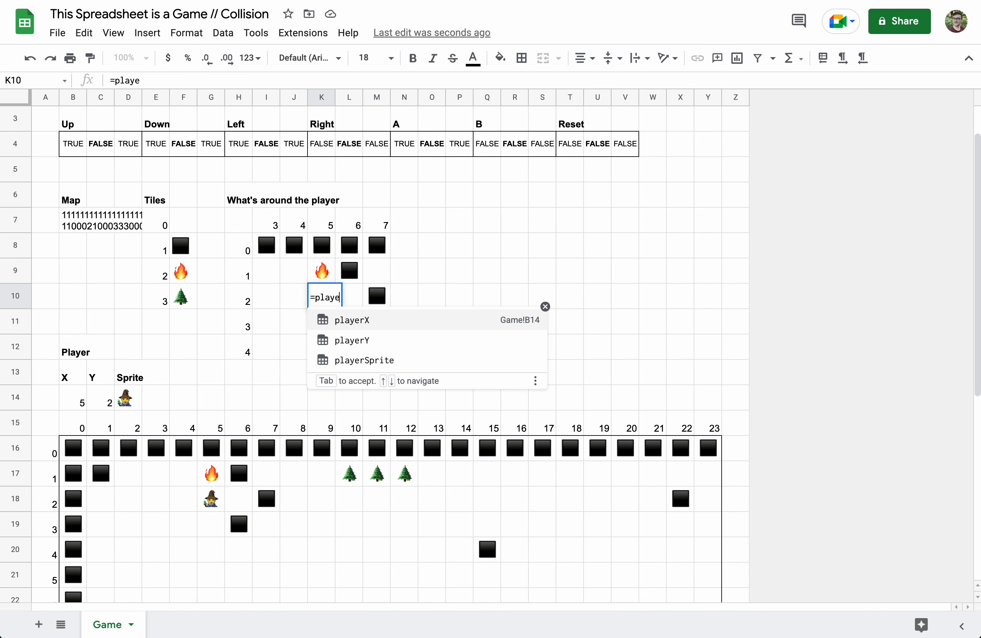
key(Return)
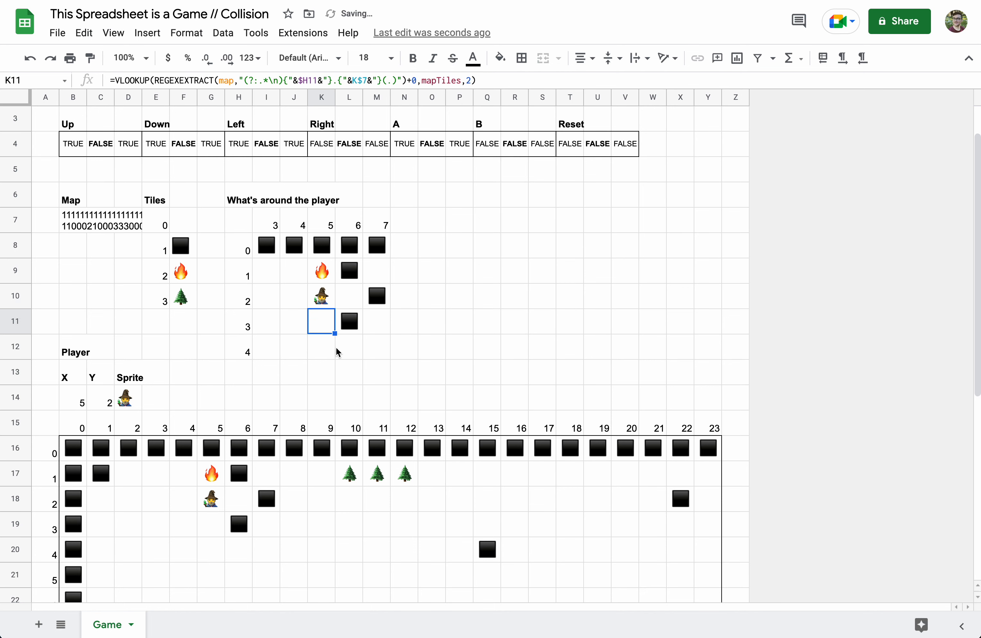
click(325, 353)
- Move the wizard right twice with the E32 button, to X 7, Y 2
scroll(293, 409, down, 10)
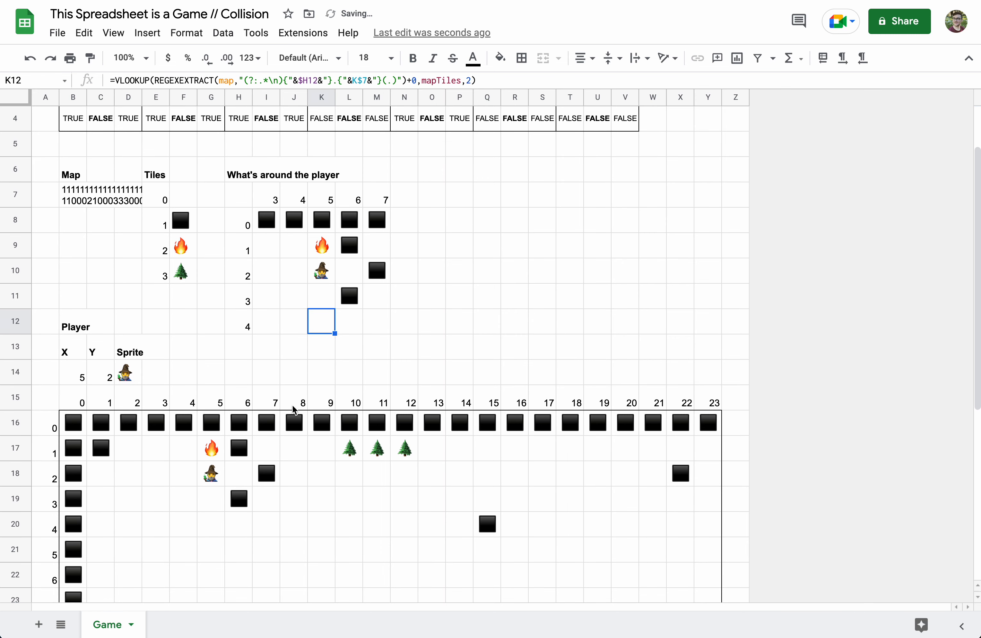
click(161, 535)
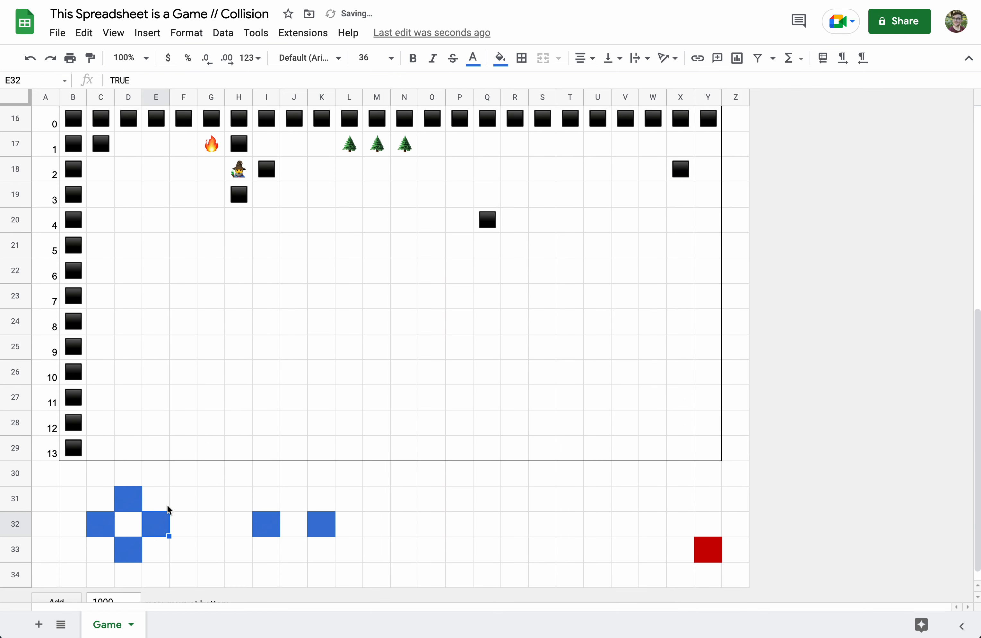
scroll(261, 353, up, 10)
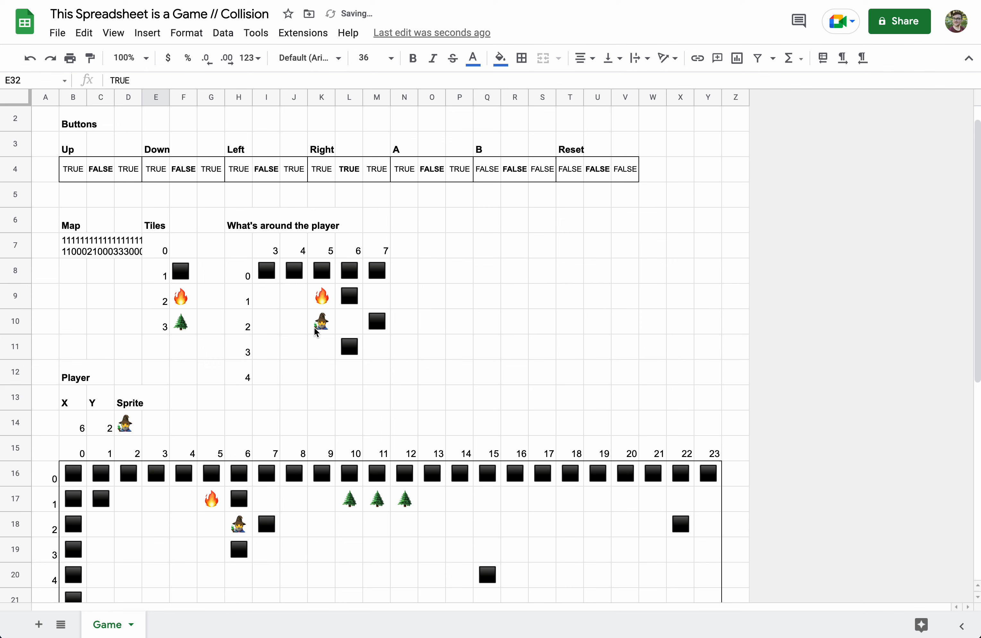
scroll(314, 328, down, 2)
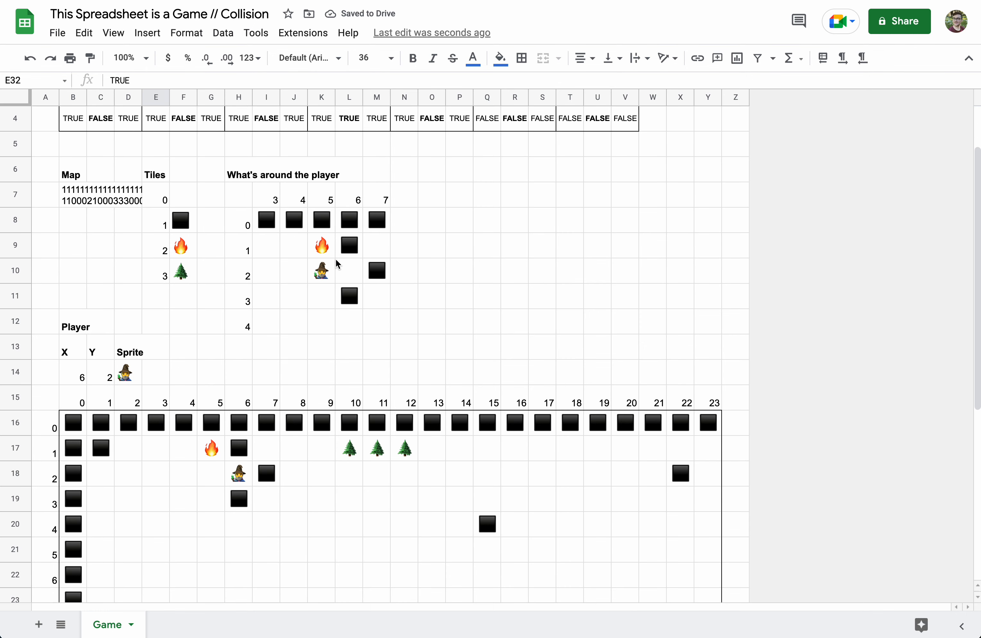
scroll(306, 370, down, 8)
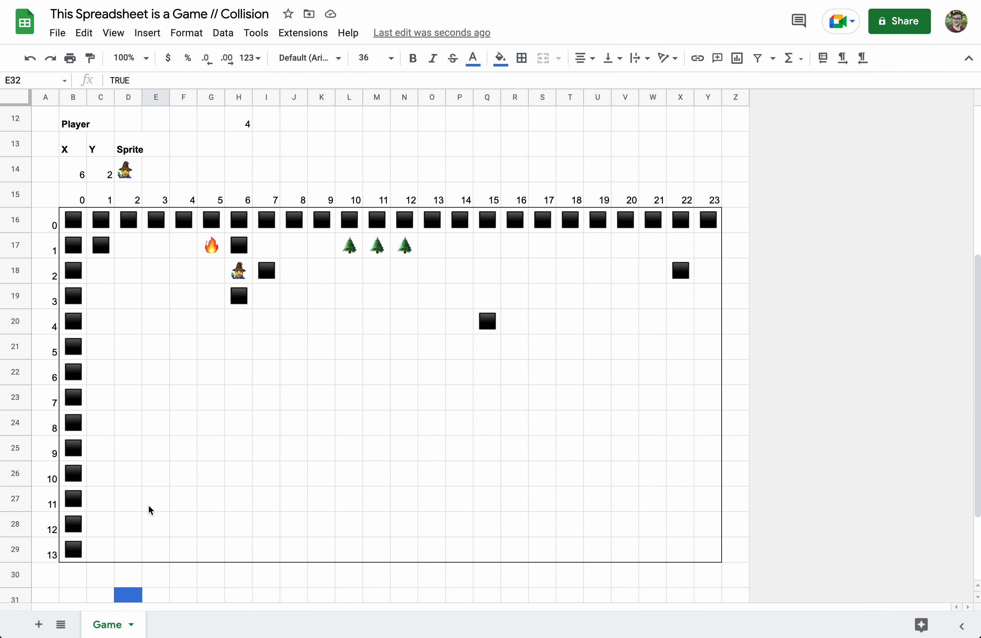
scroll(152, 518, down, 4)
click(159, 530)
scroll(223, 356, up, 10)
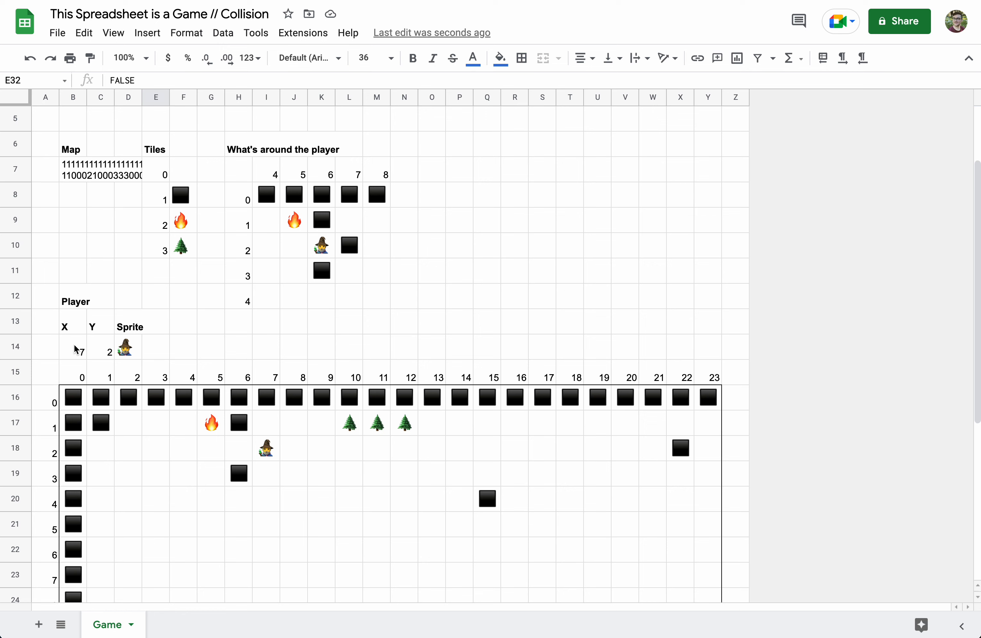
click(111, 351)
- Inspect the playerX formula in B14 and the tile formulas around the player
click(80, 351)
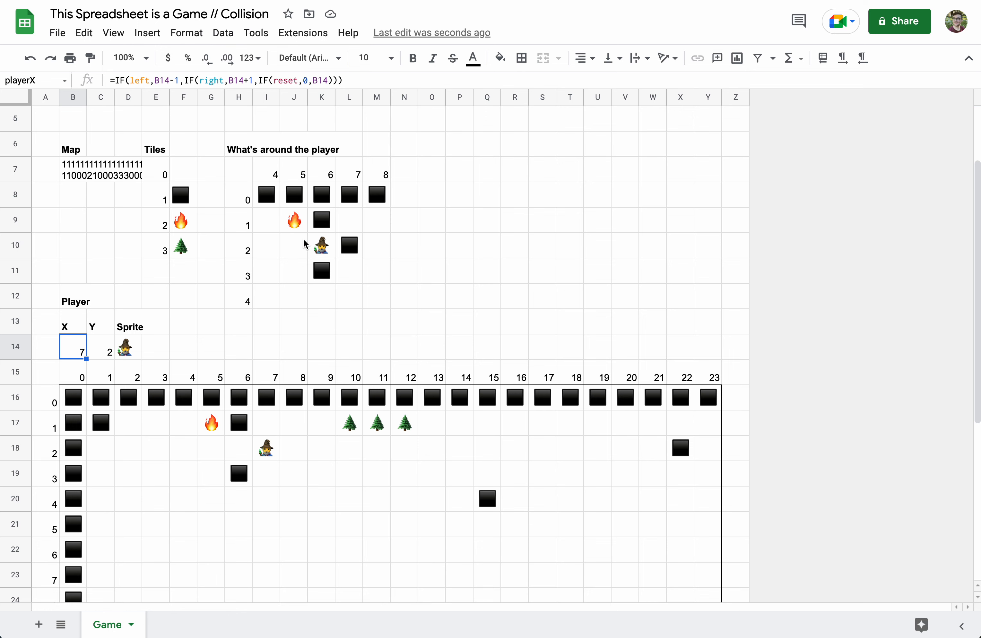
click(299, 250)
click(361, 249)
click(331, 229)
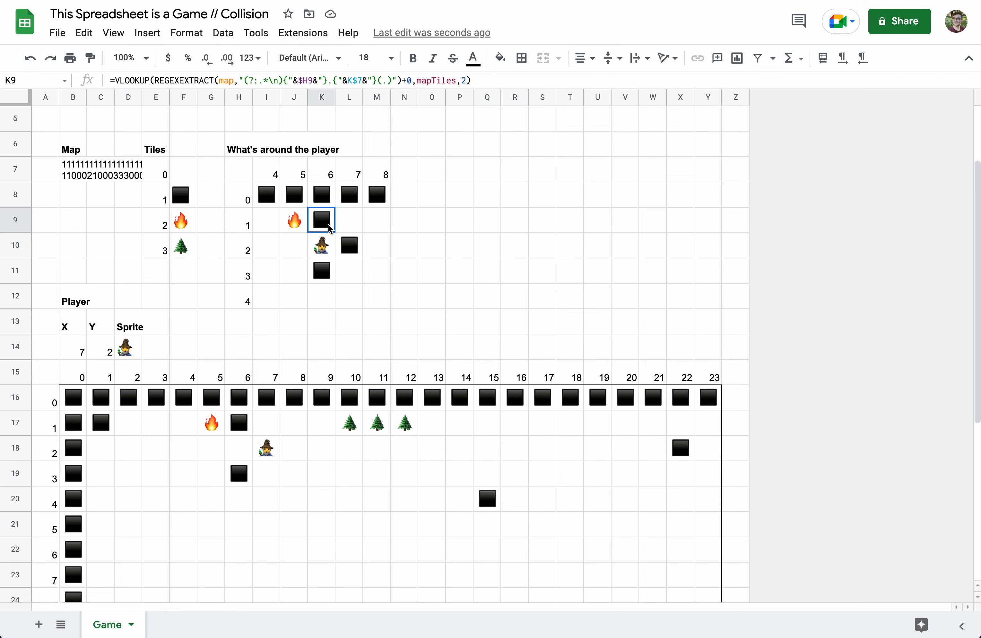
click(330, 272)
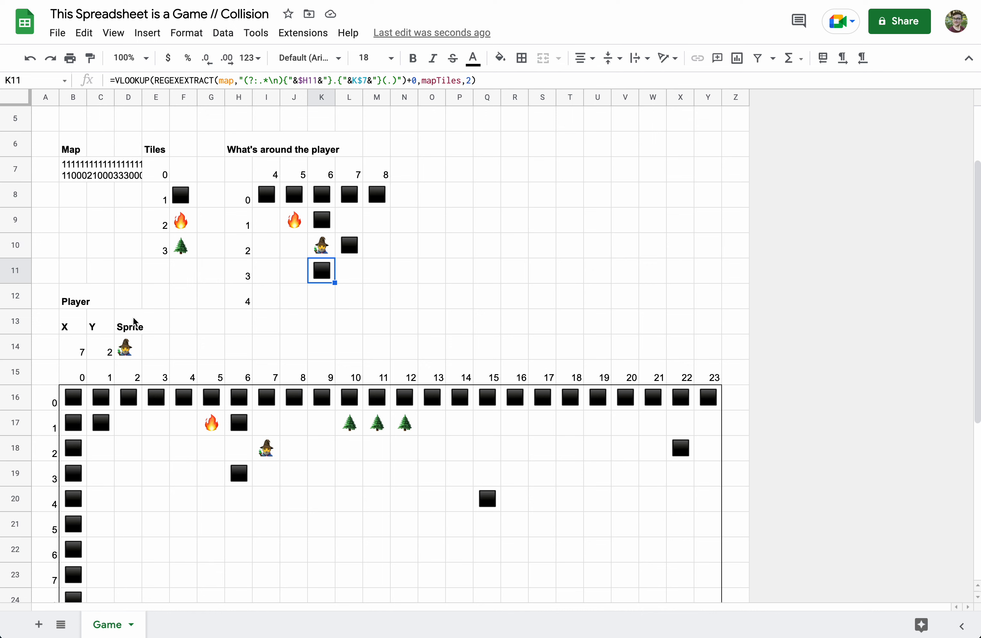
click(80, 348)
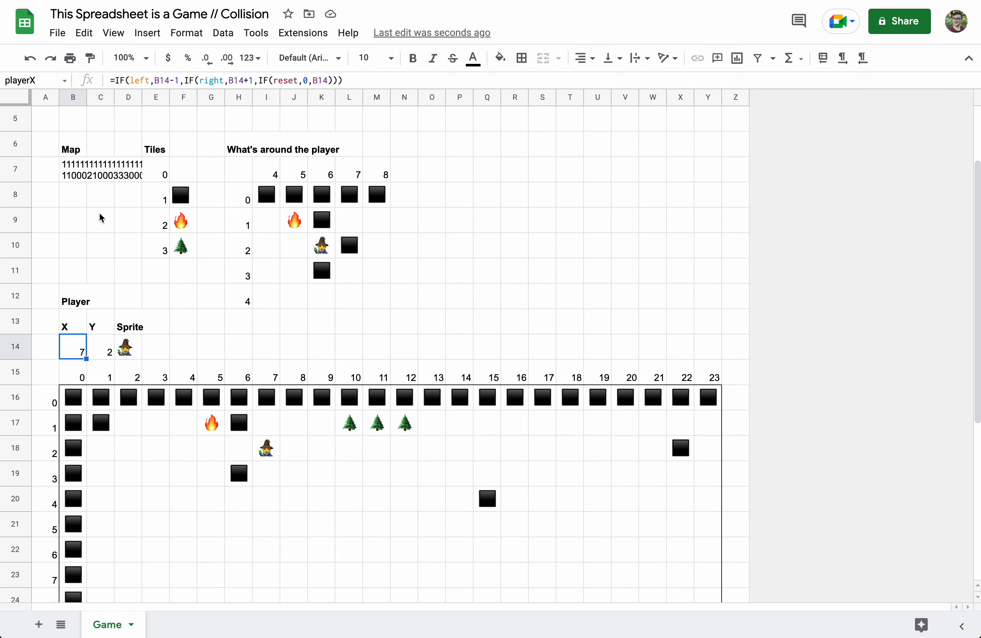
- Change B14's left condition to AND(left,J10="") so left moves need an empty J10
click(140, 80)
click(135, 80)
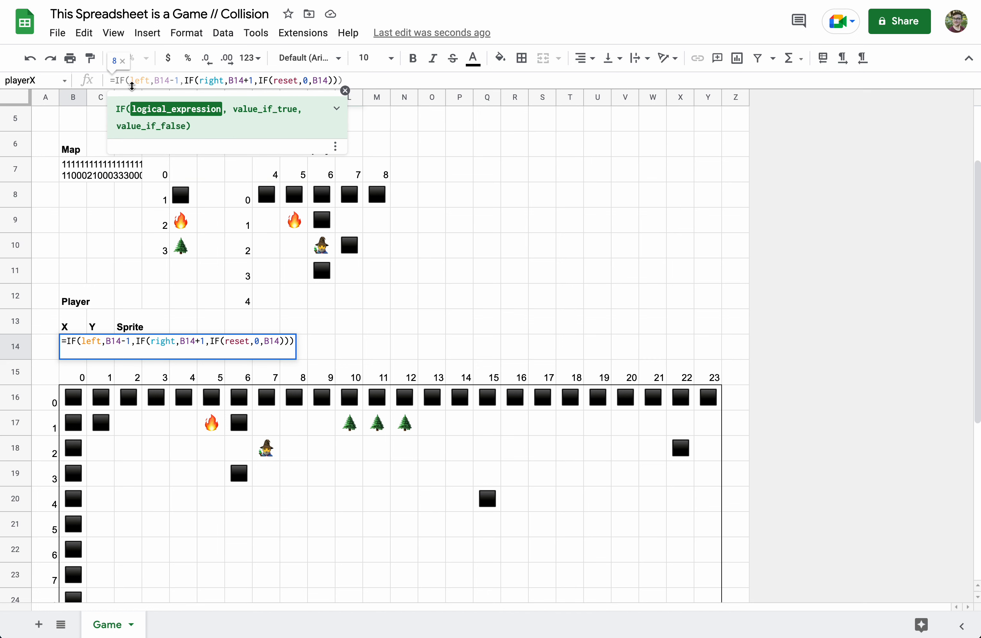
click(131, 81)
text(AND()
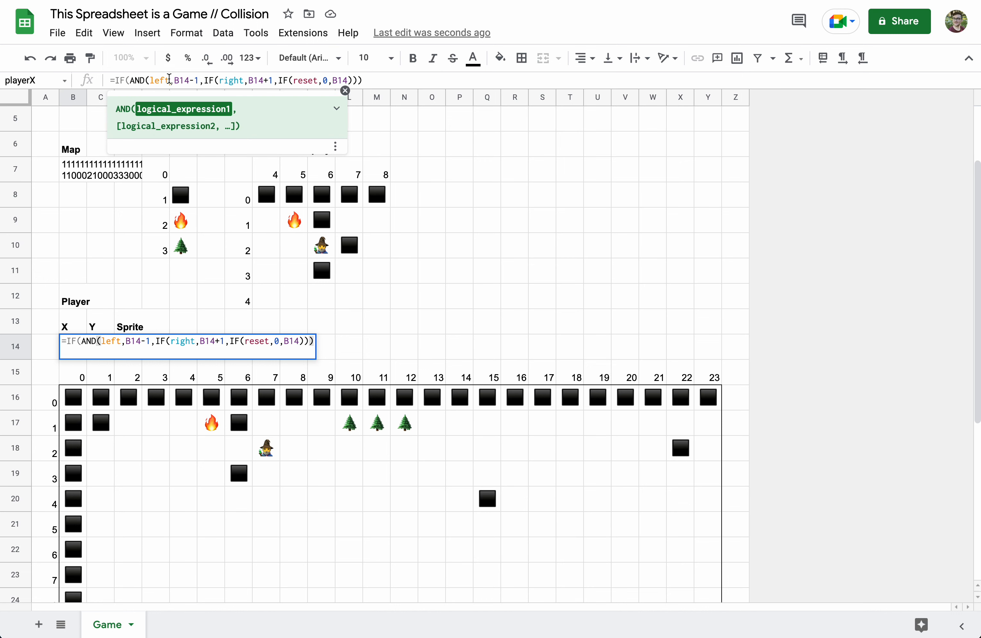
click(169, 79)
text(,)
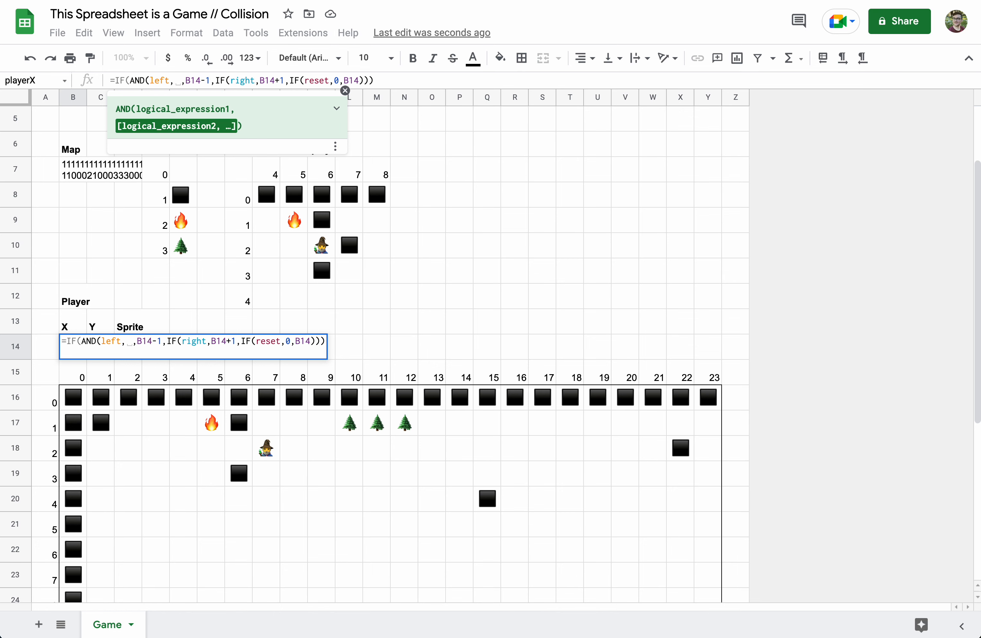
click(299, 250)
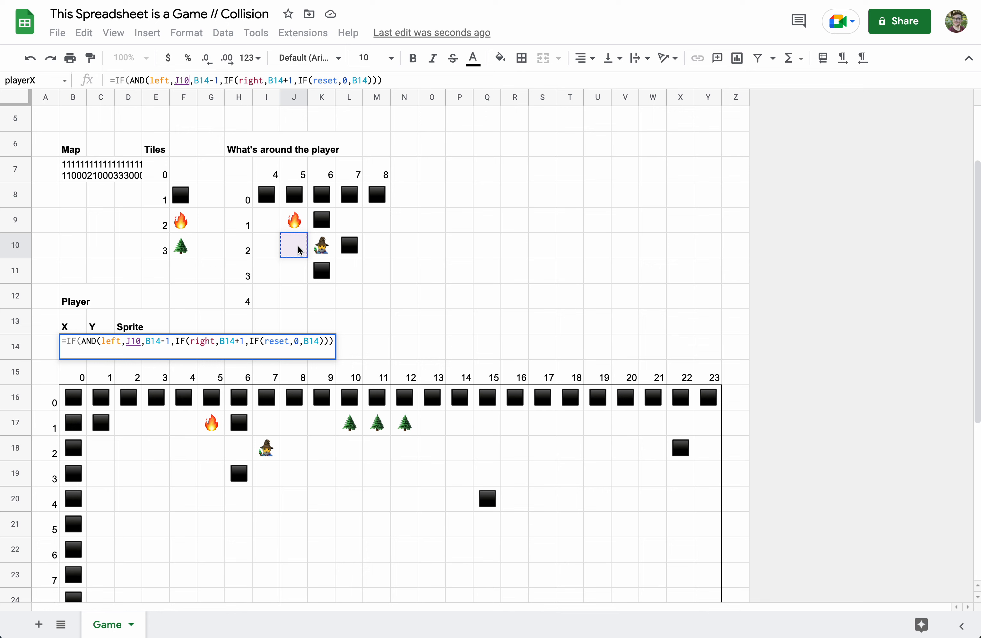
text(=)
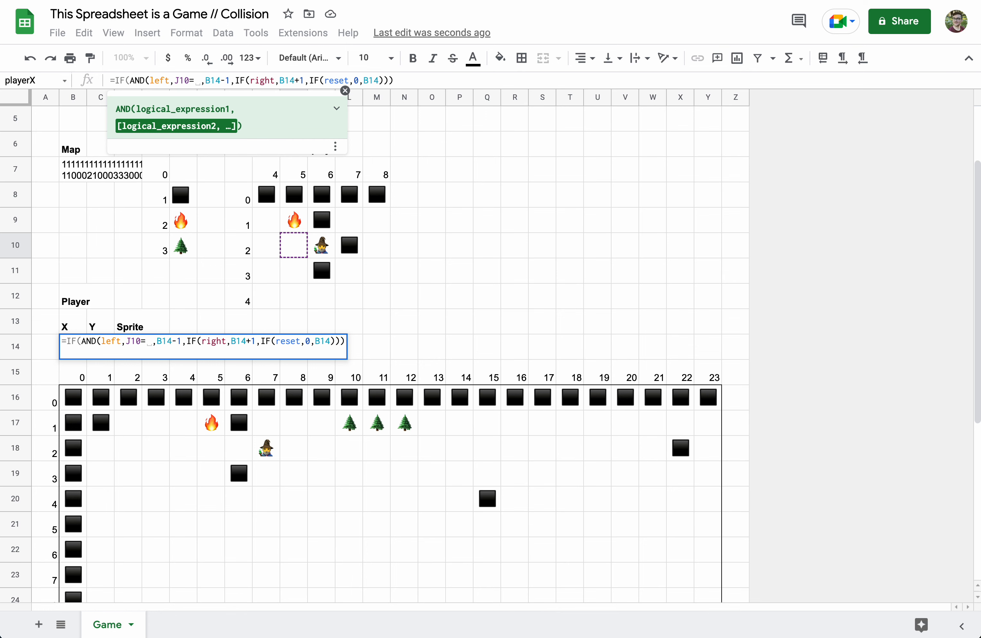
text(""))
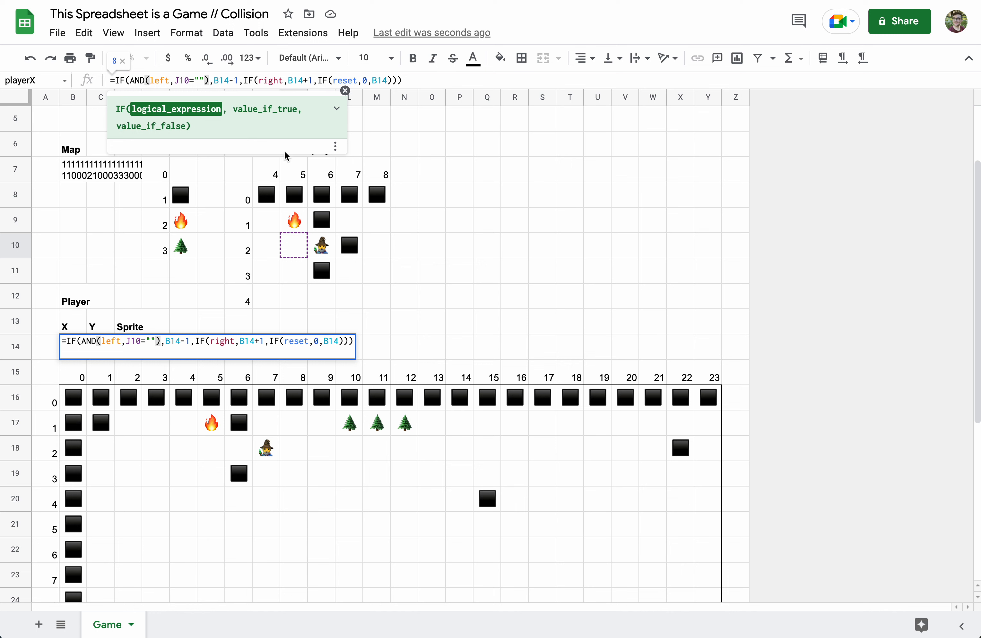
- Change the right condition to AND(right,L10="") and commit the playerX formula
click(259, 84)
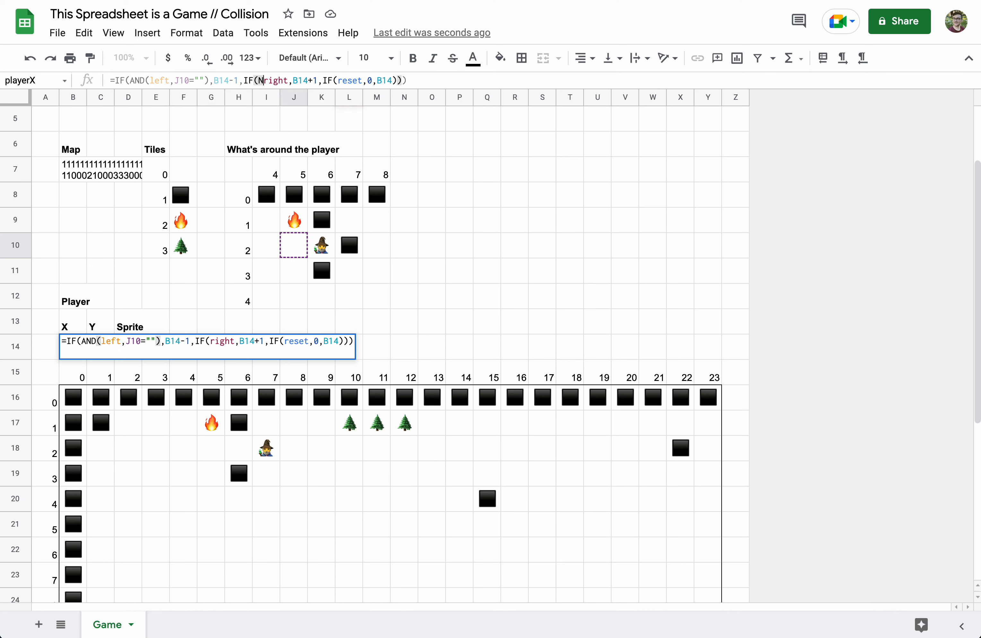
text(AND(left)
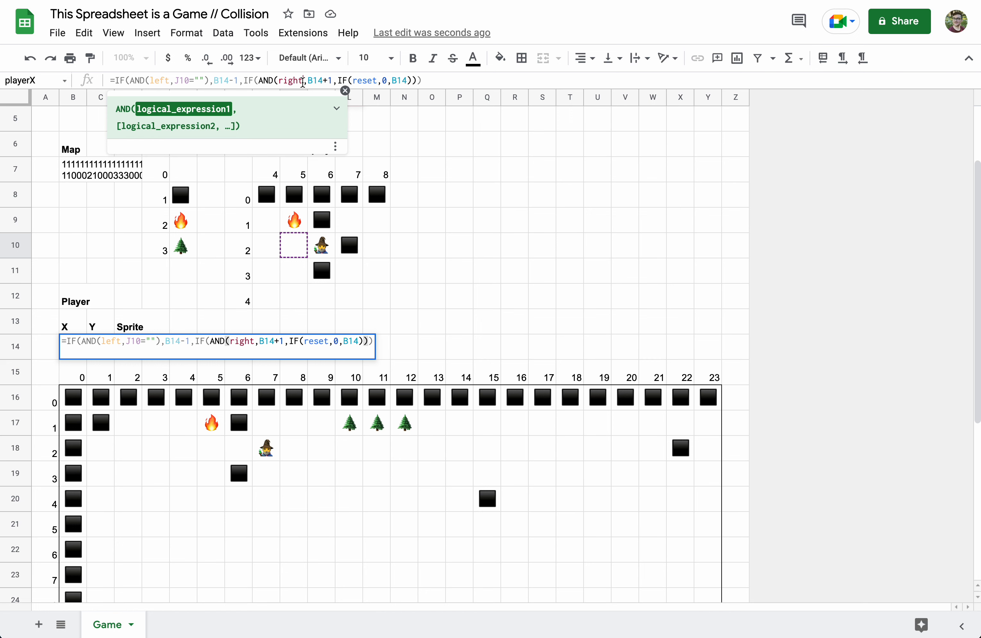
text(,)
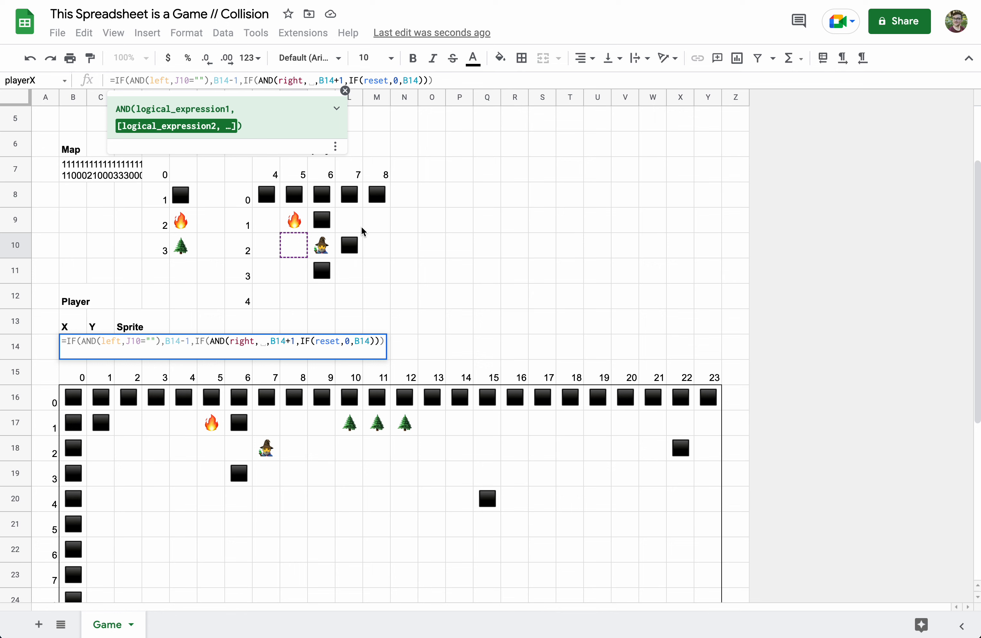
click(349, 249)
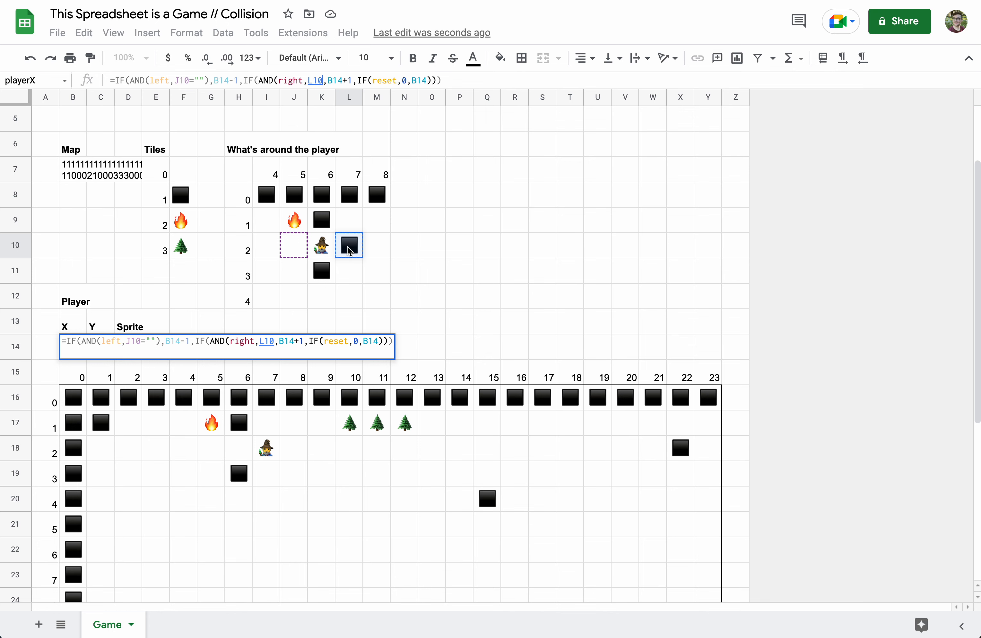
text(=""))
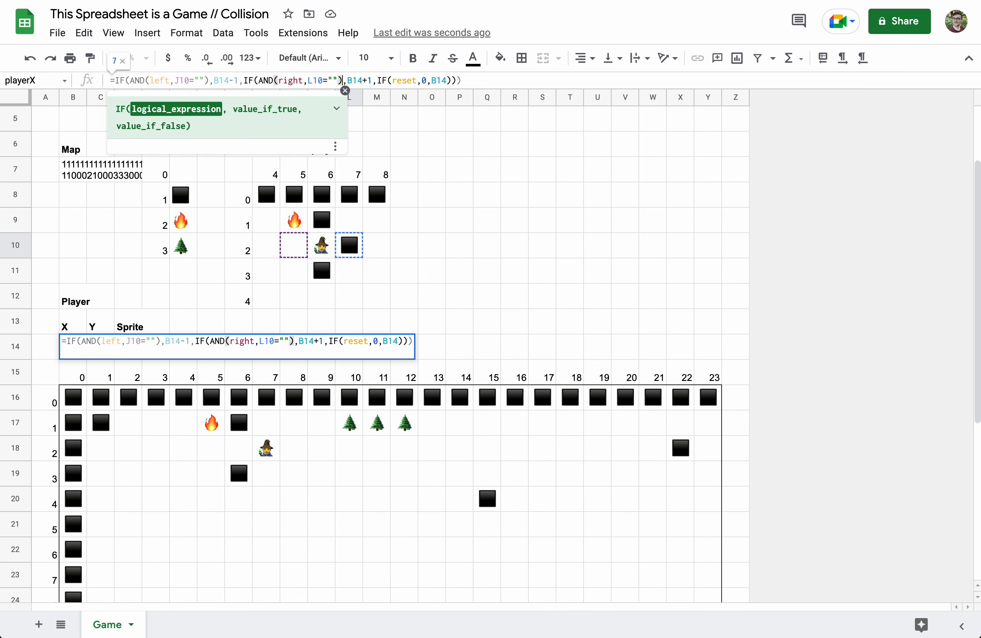
key(Return)
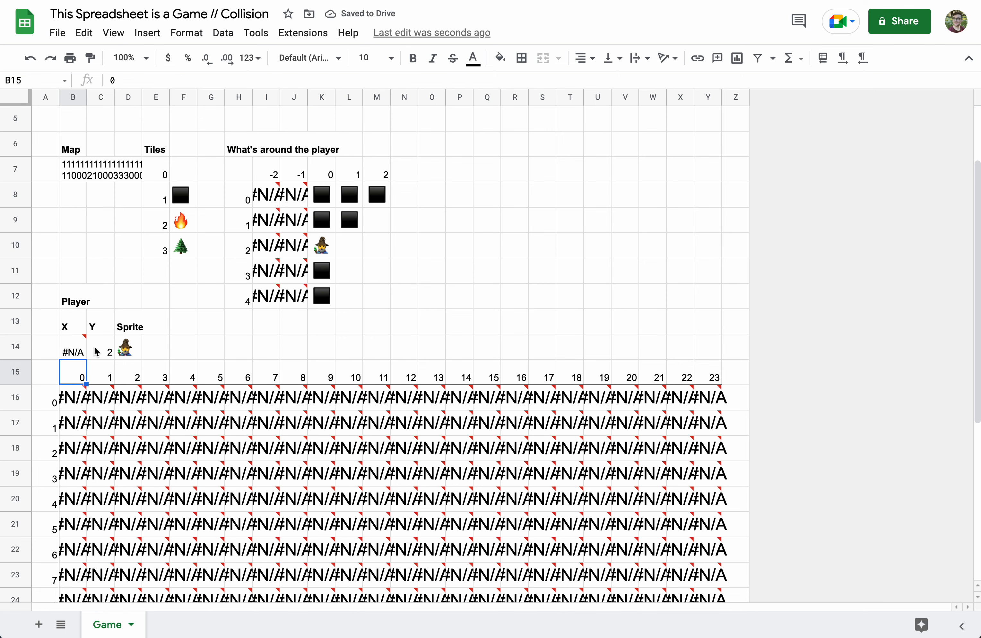
click(82, 356)
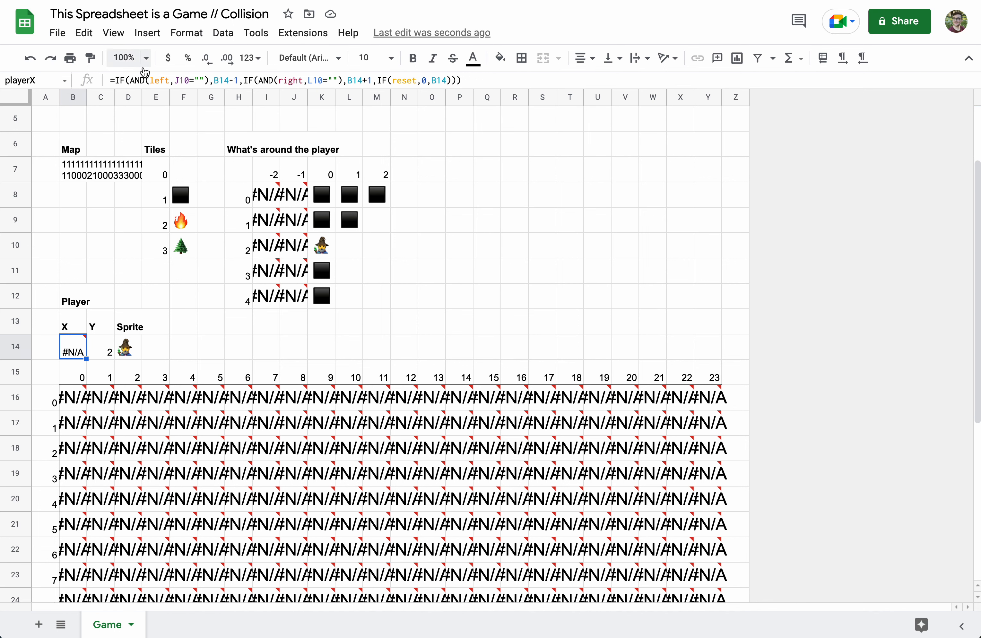
click(301, 242)
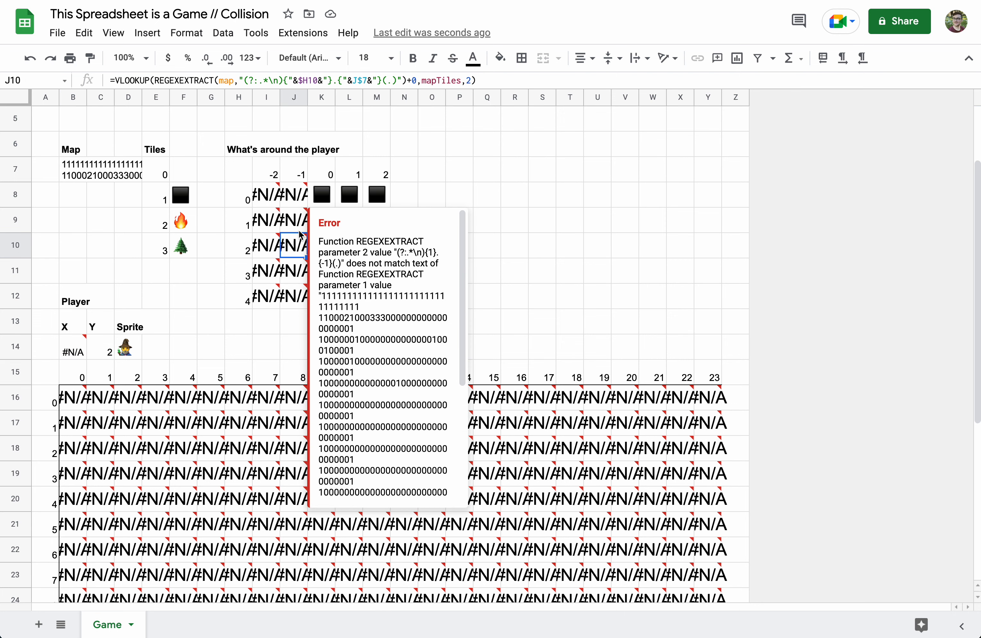
- Wrap I8's VLOOKUP in IFERROR with a red ✖ emoji as the fallback
click(266, 195)
click(116, 79)
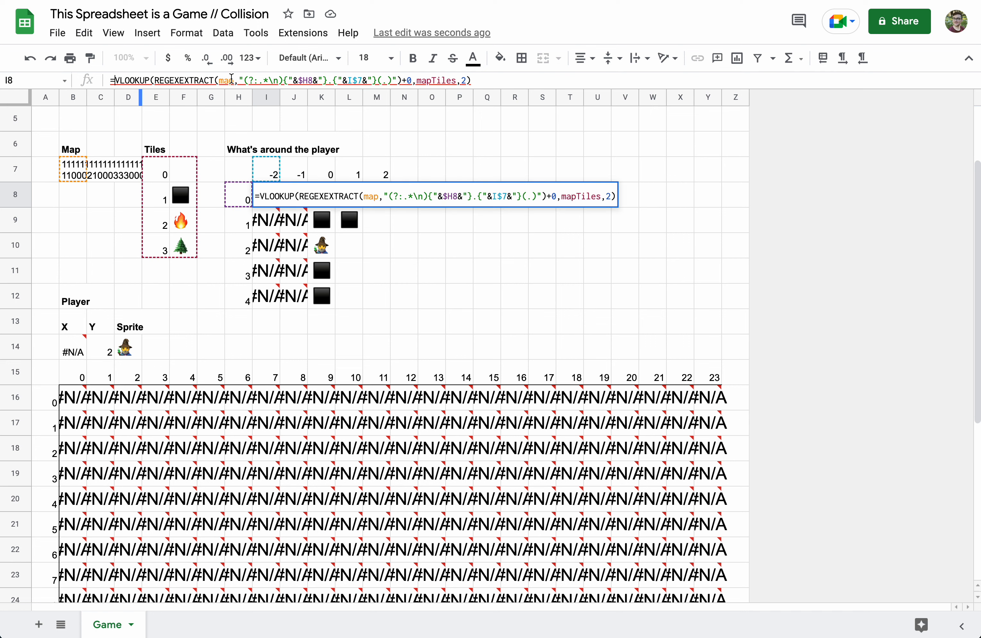
text(IFERRO)
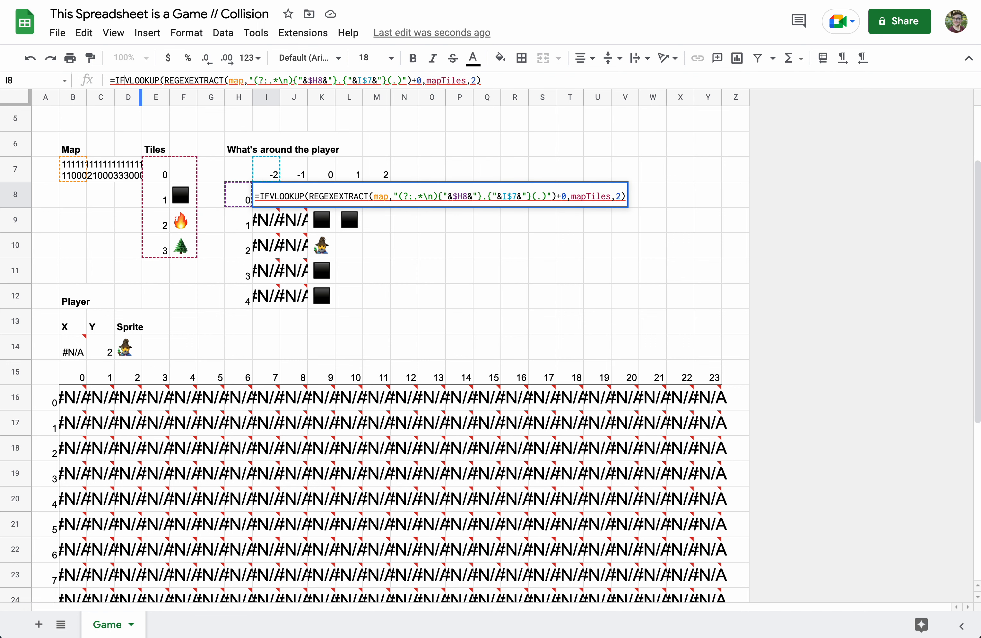
text(R()
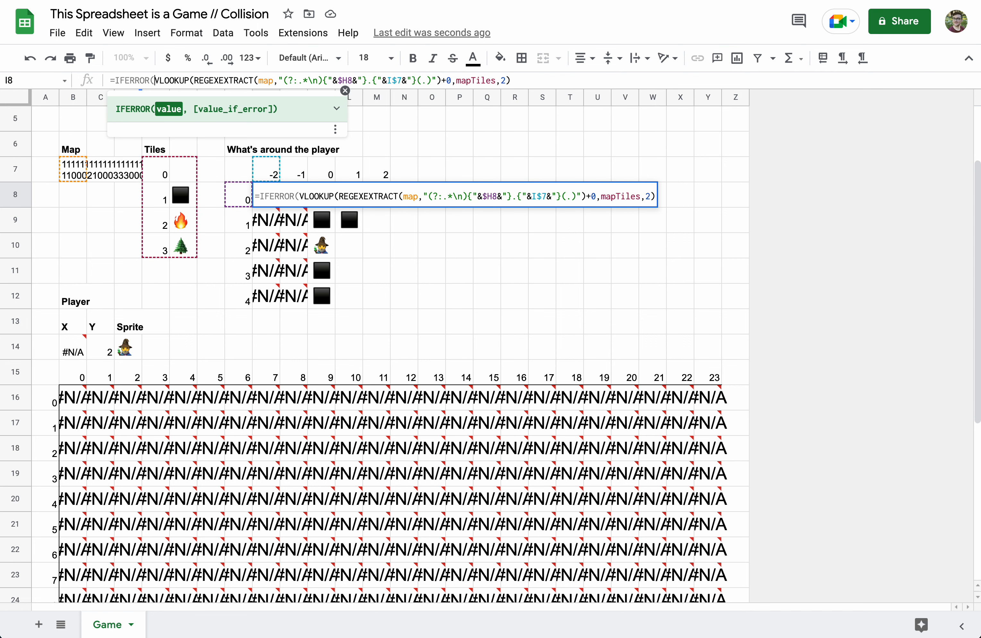
click(515, 83)
text(,")
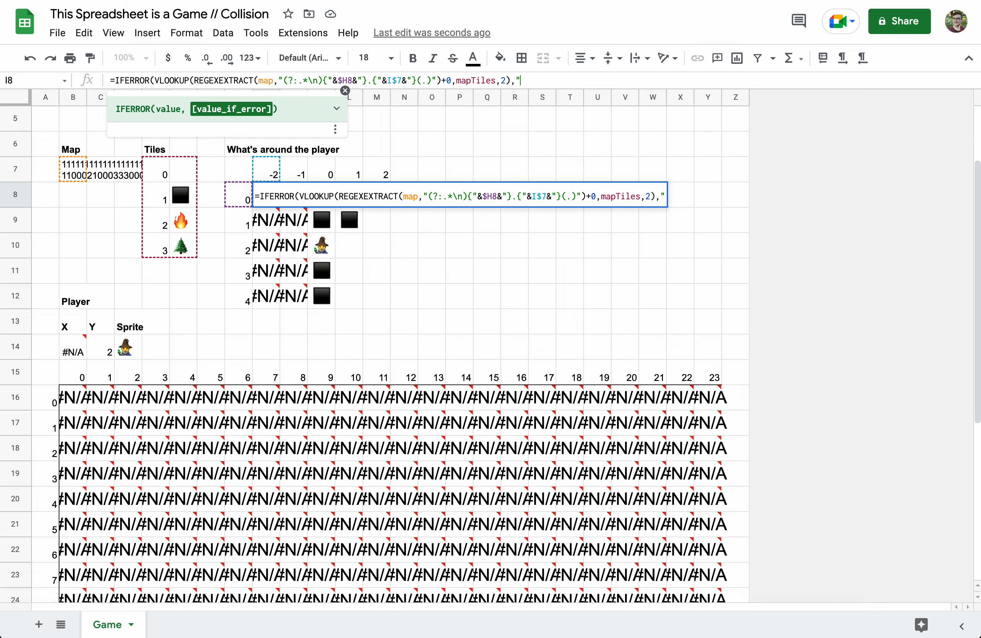
key(ctrl+super+space)
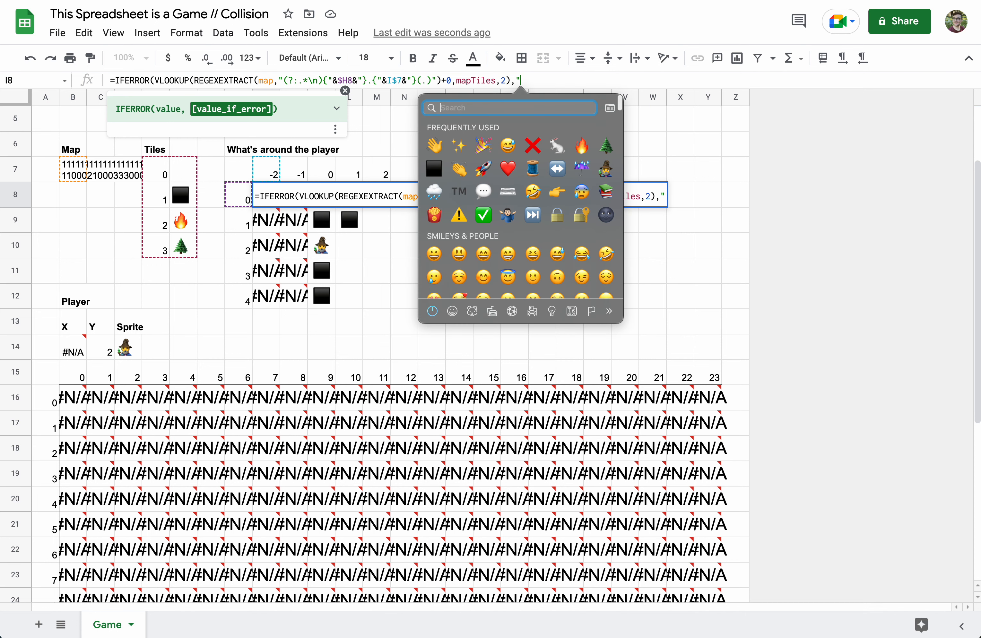
click(534, 147)
text("))
key(Return)
- Fill I8's IFERROR formula across the I8:M12 surroundings grid
click(266, 195)
mouse_move(286, 211)
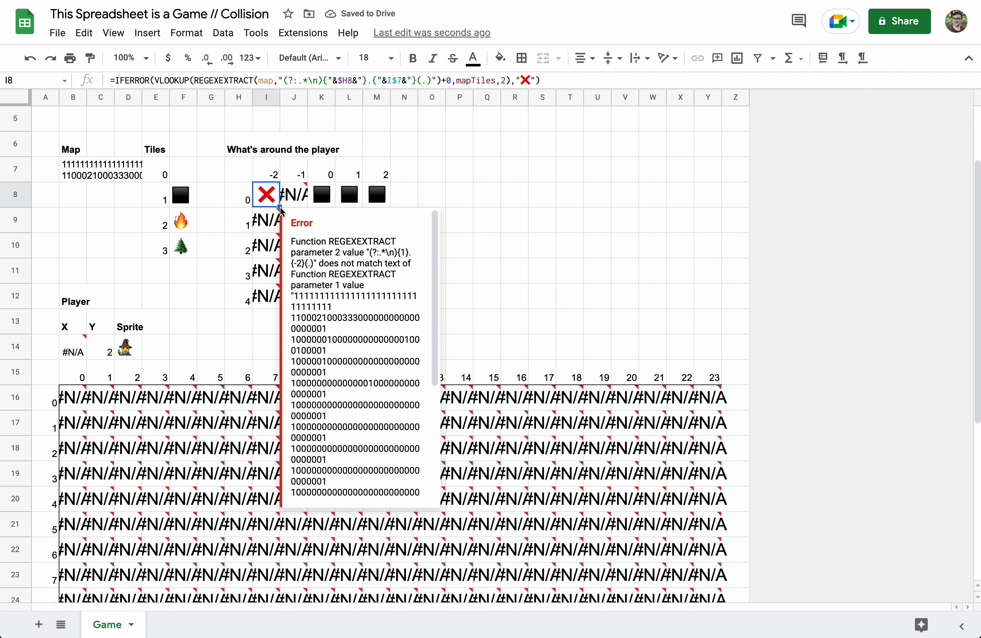
drag(280, 206, 387, 297)
click(328, 248)
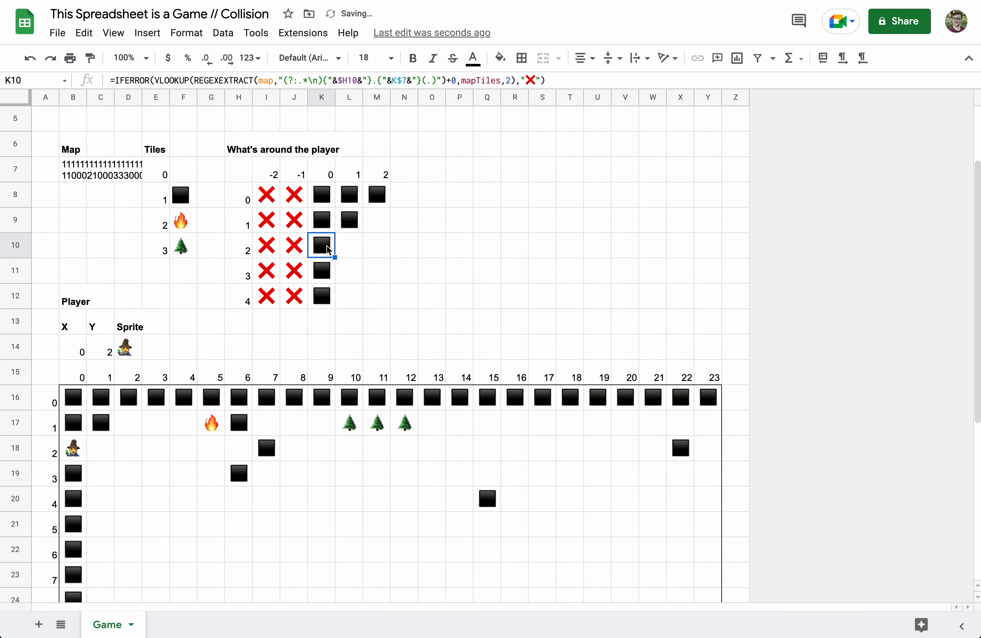
- Enter =playerSprite in K10 to show the wizard at the grid's centre
text(=playr)
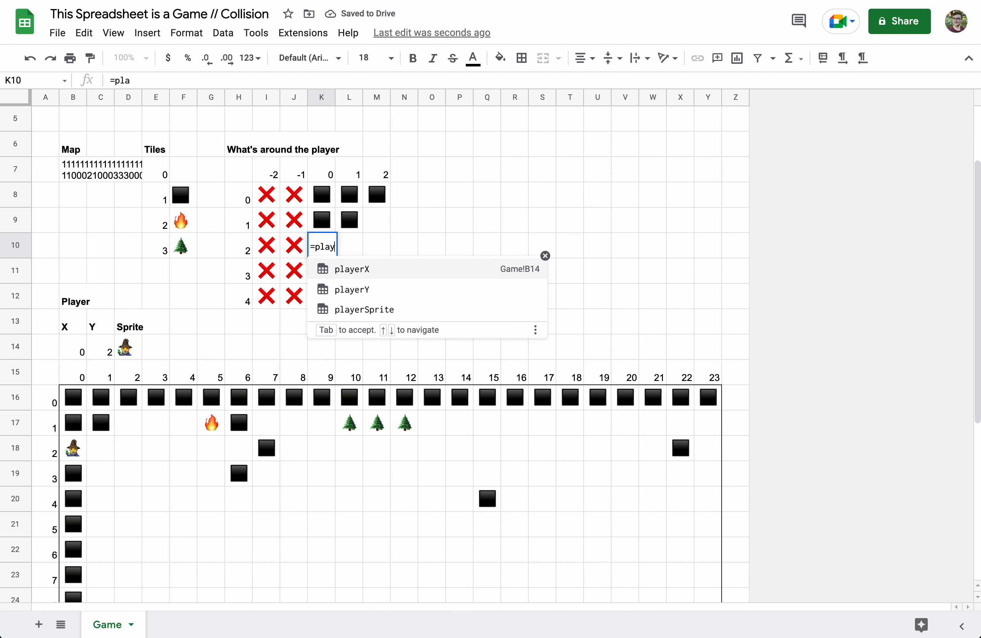
key(BackSpace)
text(erS)
key(Tab)
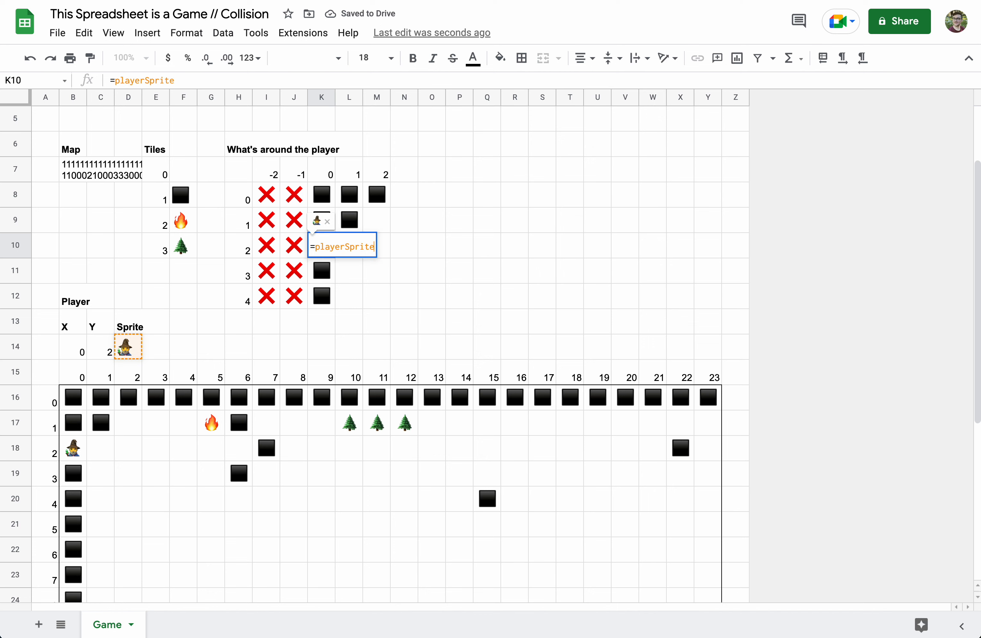
key(Return)
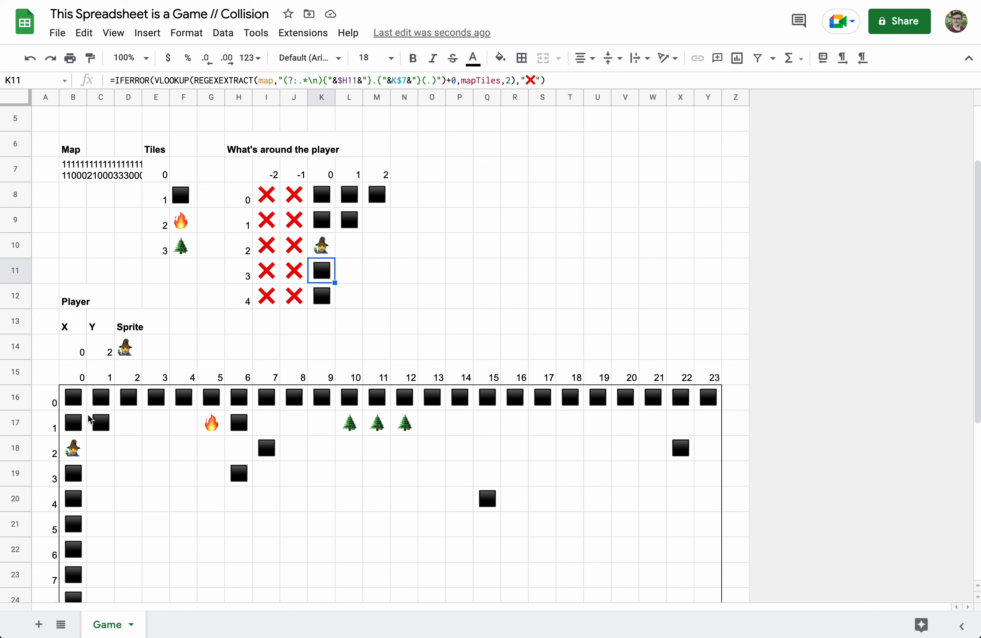
- Move the wizard with the arrow checkboxes and confirm the right-hand wall blocks it
scroll(119, 481, down, 6)
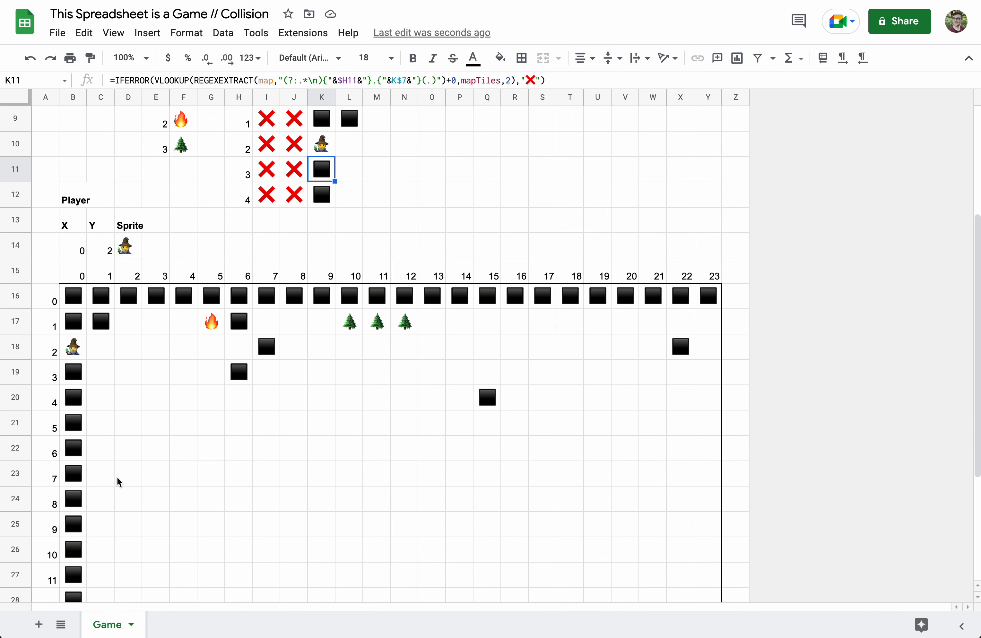
click(154, 551)
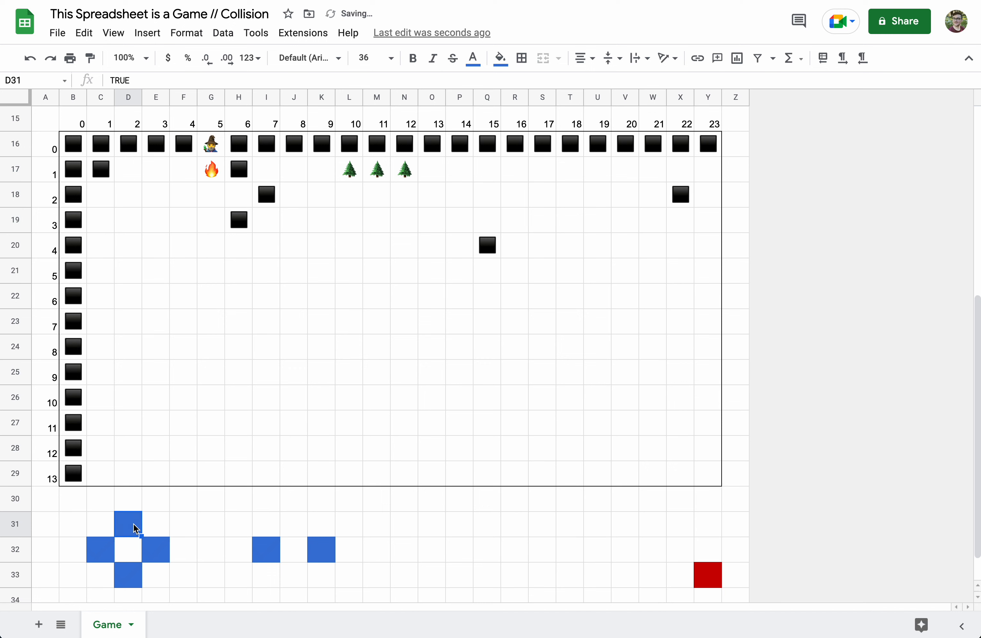
click(128, 578)
click(125, 527)
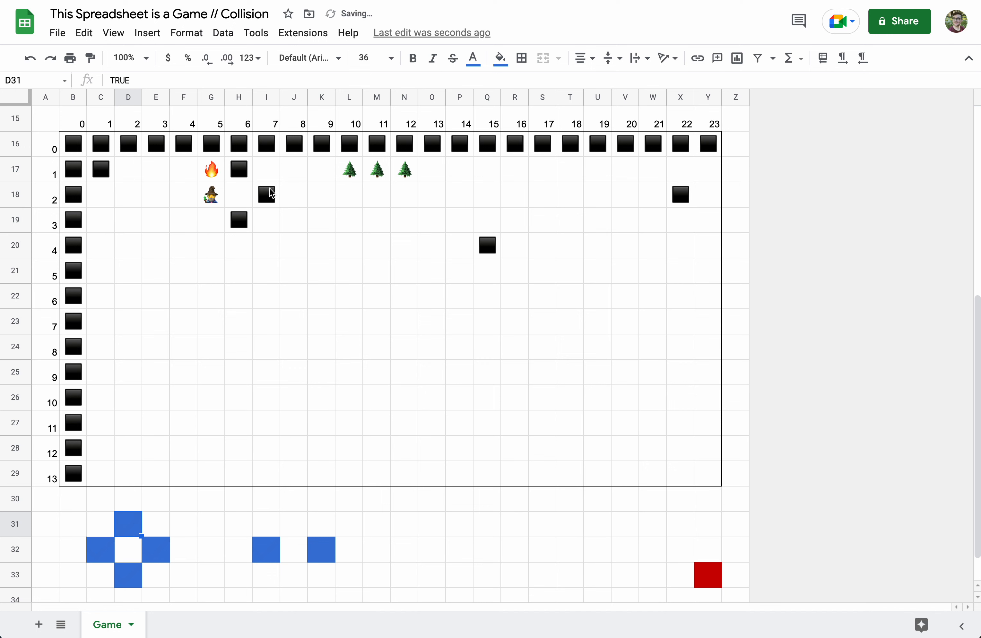
click(162, 556)
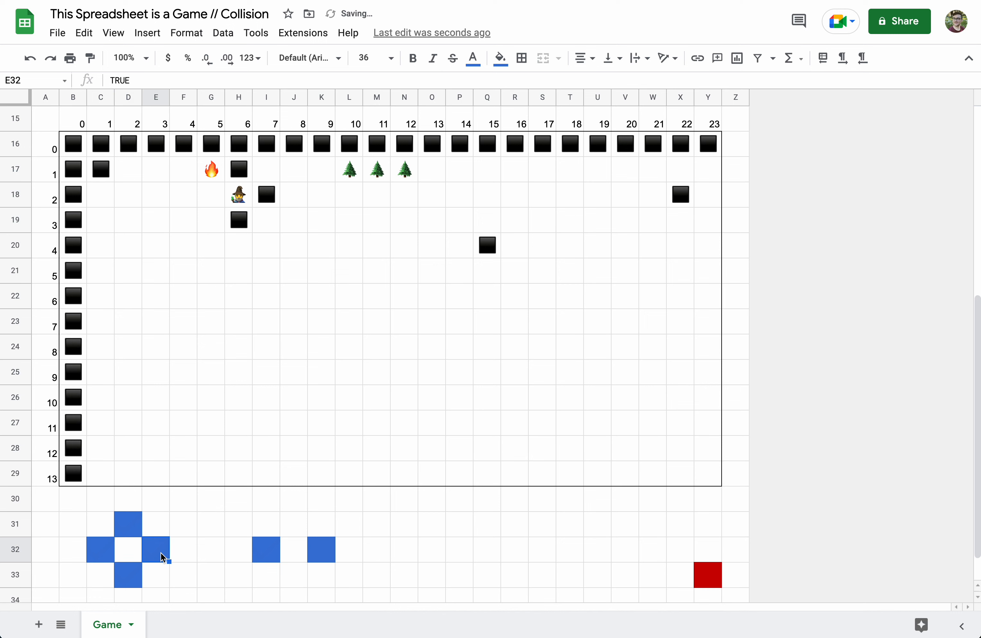
click(163, 556)
click(164, 556)
click(163, 555)
click(155, 546)
click(155, 546)
click(155, 545)
- Walk the wizard down, right and up, confirming the left wall stops it at X 8, Y 2
click(106, 553)
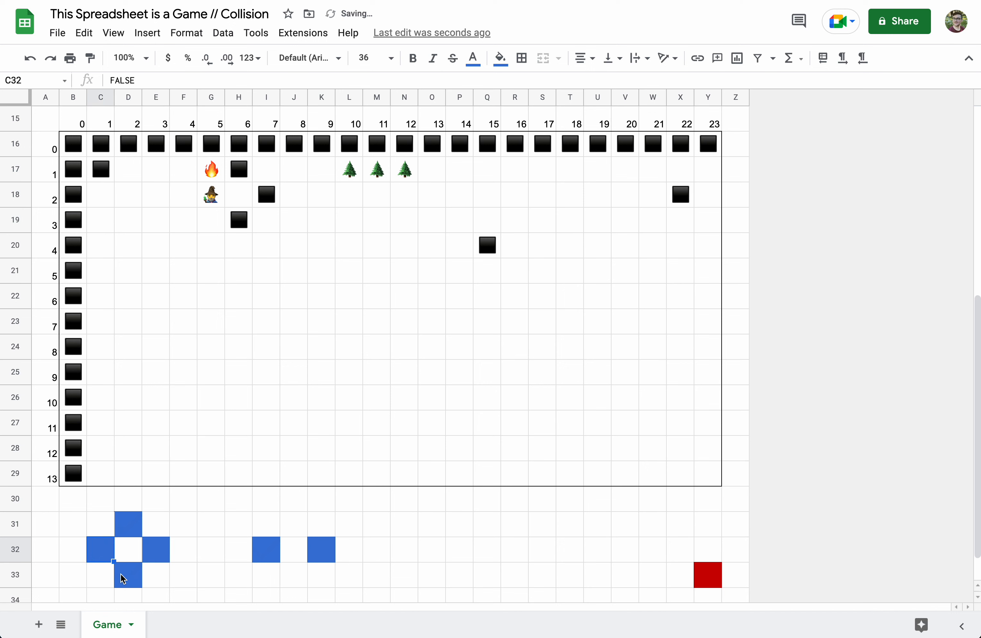
click(120, 574)
click(120, 574)
click(161, 555)
click(160, 550)
click(159, 550)
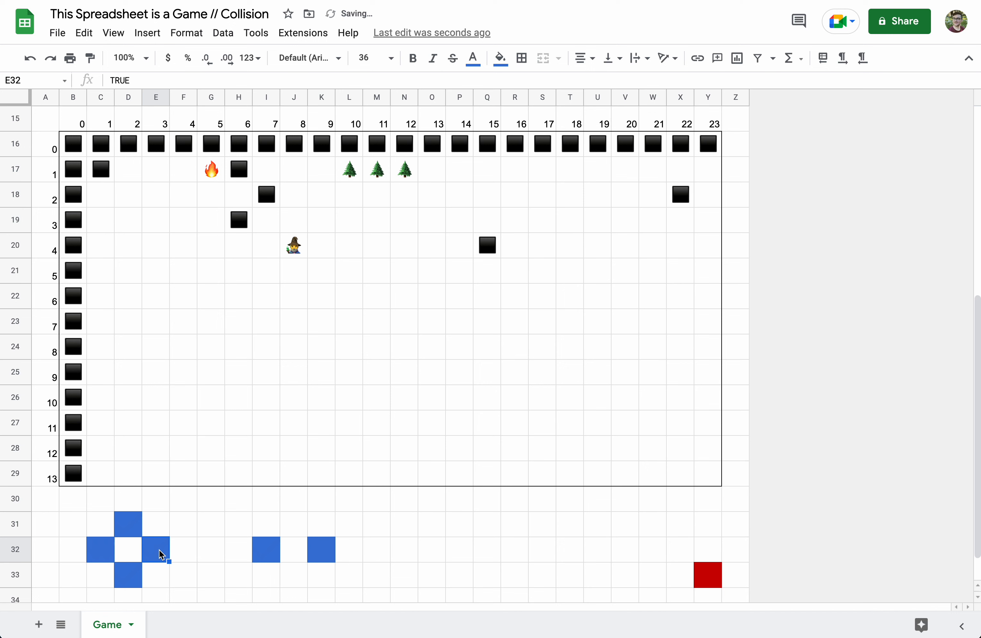
click(135, 527)
click(135, 527)
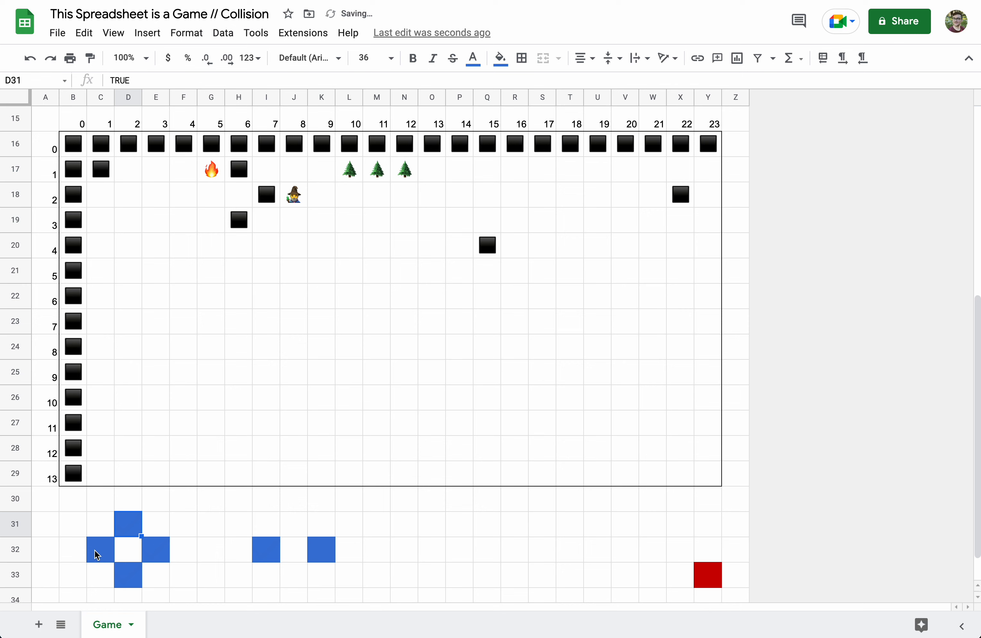
click(96, 551)
click(96, 551)
click(97, 551)
click(97, 550)
click(96, 550)
click(96, 550)
click(96, 550)
- Change C14's up condition to AND(up,K9="") so upward moves need an empty K9
scroll(169, 355, up, 5)
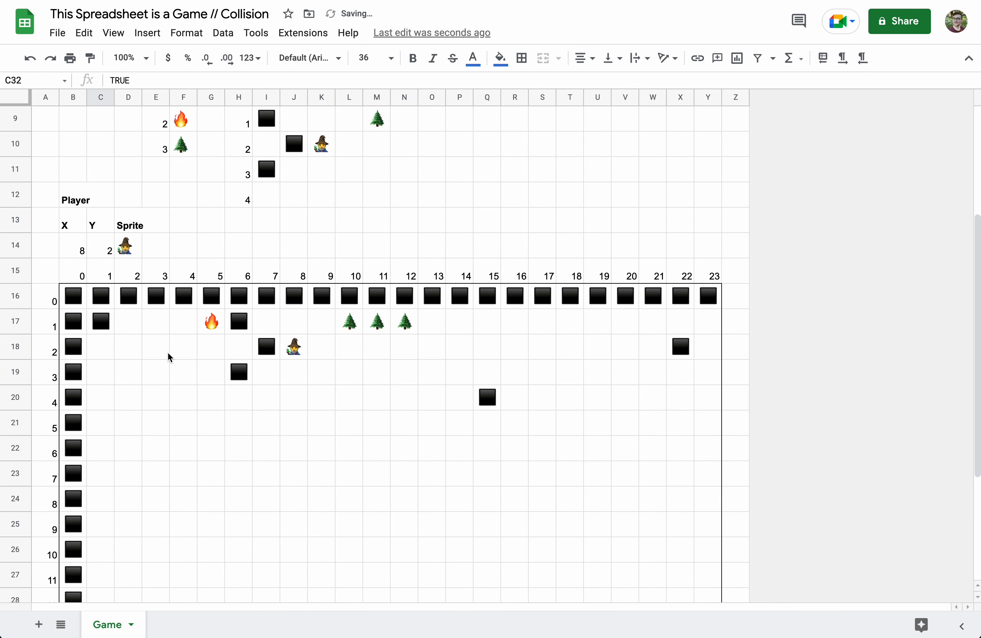
click(104, 274)
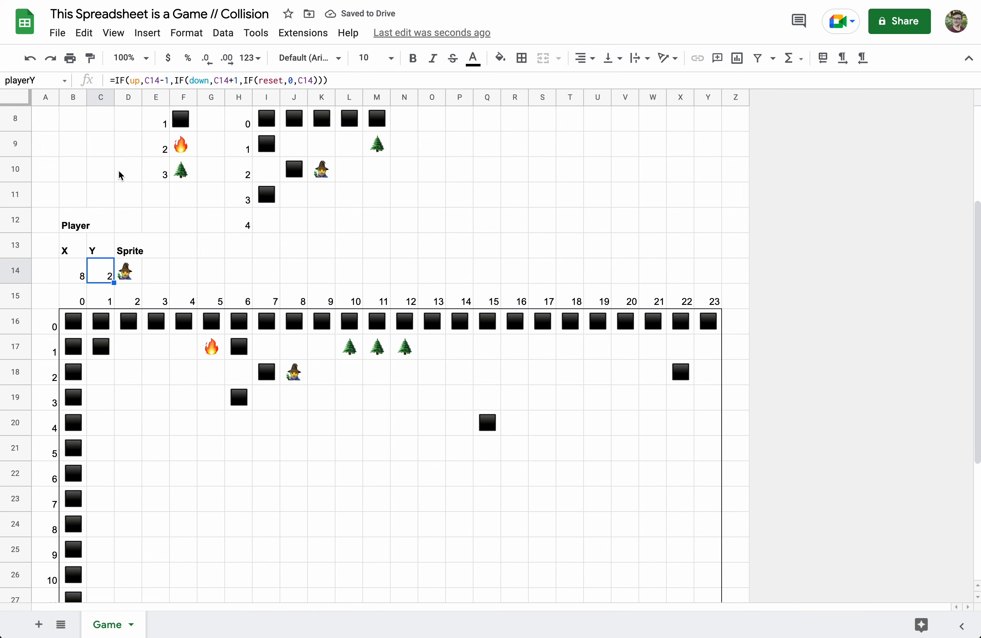
scroll(121, 176, up, 1)
click(130, 80)
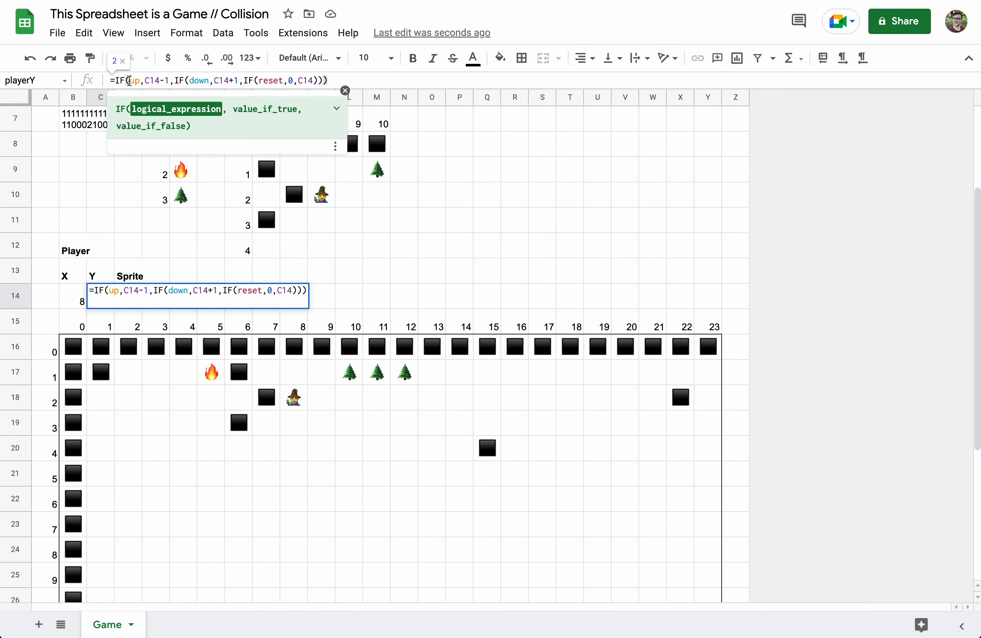
text(AND(up,)
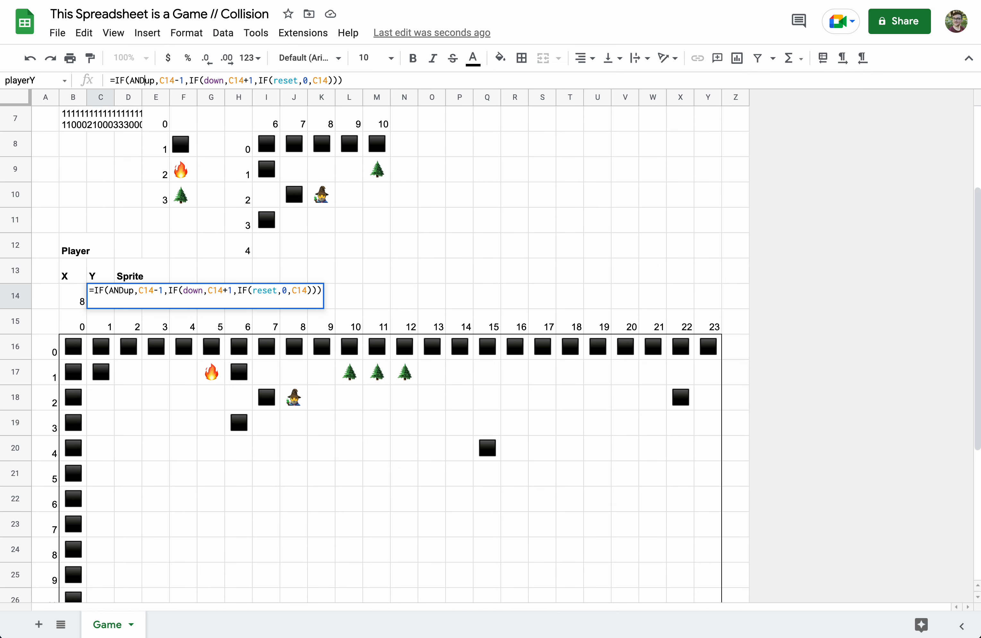
click(160, 81)
text(,)
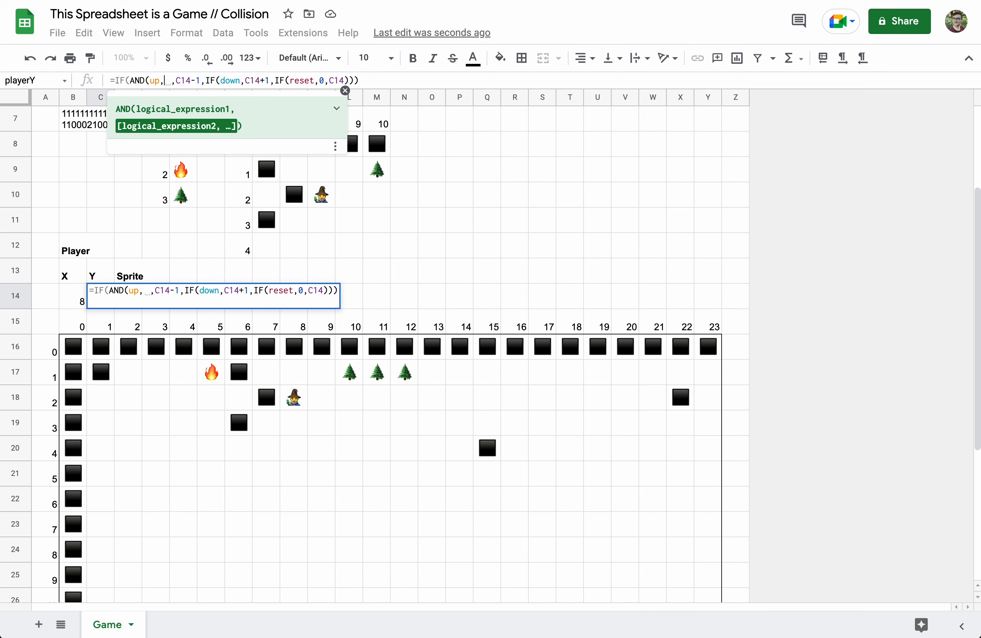
click(321, 176)
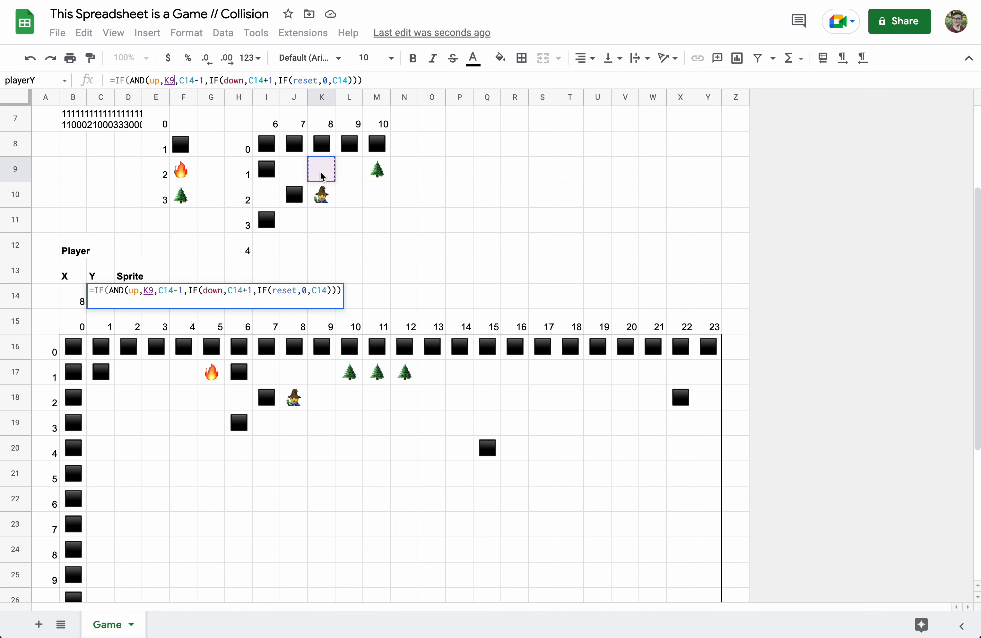
text(=""))
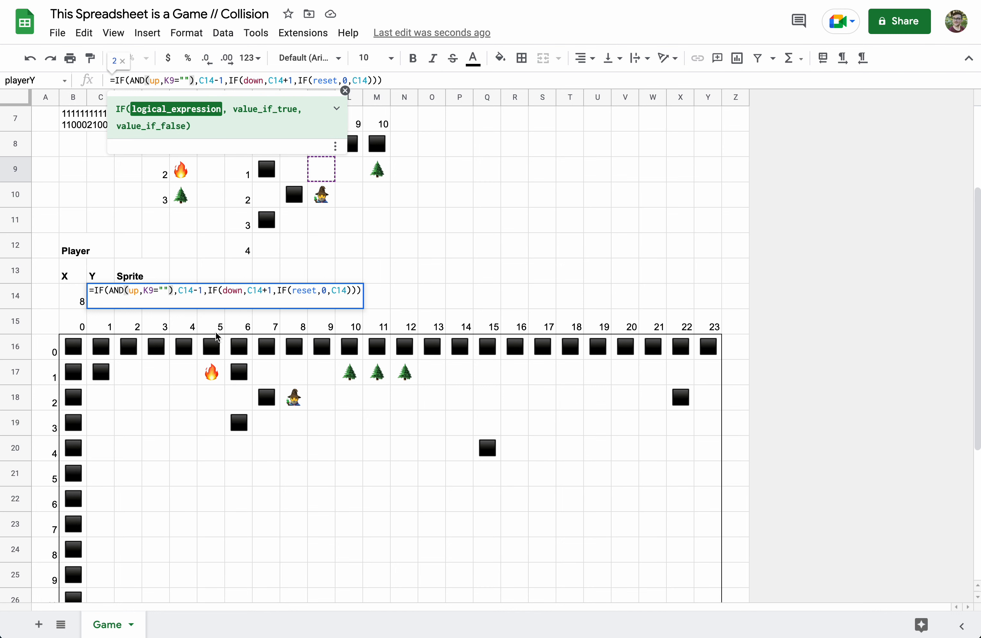
key(Return)
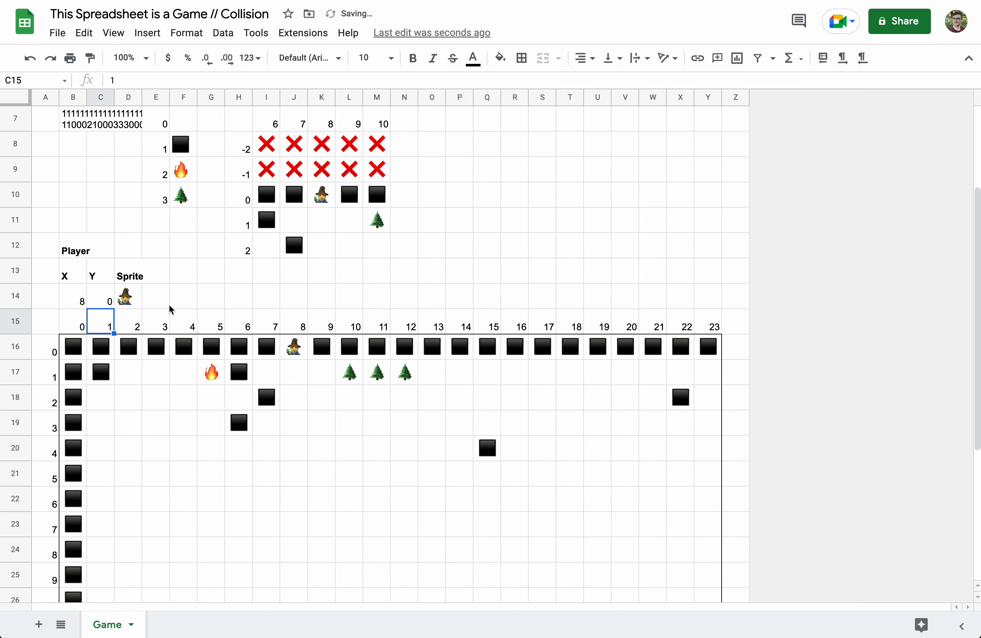
- Change C14's down condition to AND(down,K11="") and commit the playerY formula
click(111, 305)
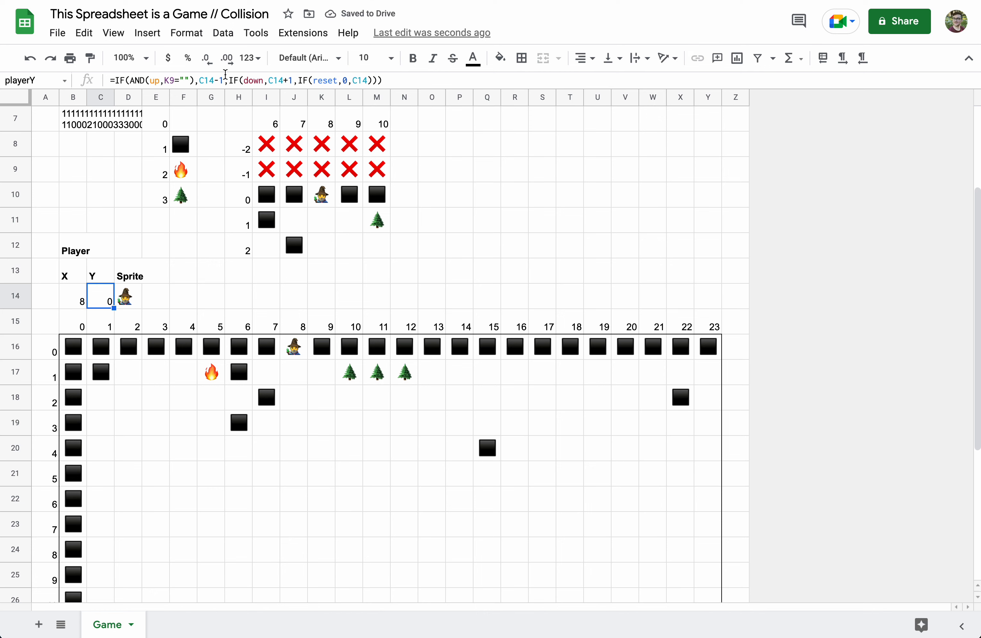
click(243, 79)
text(AND()
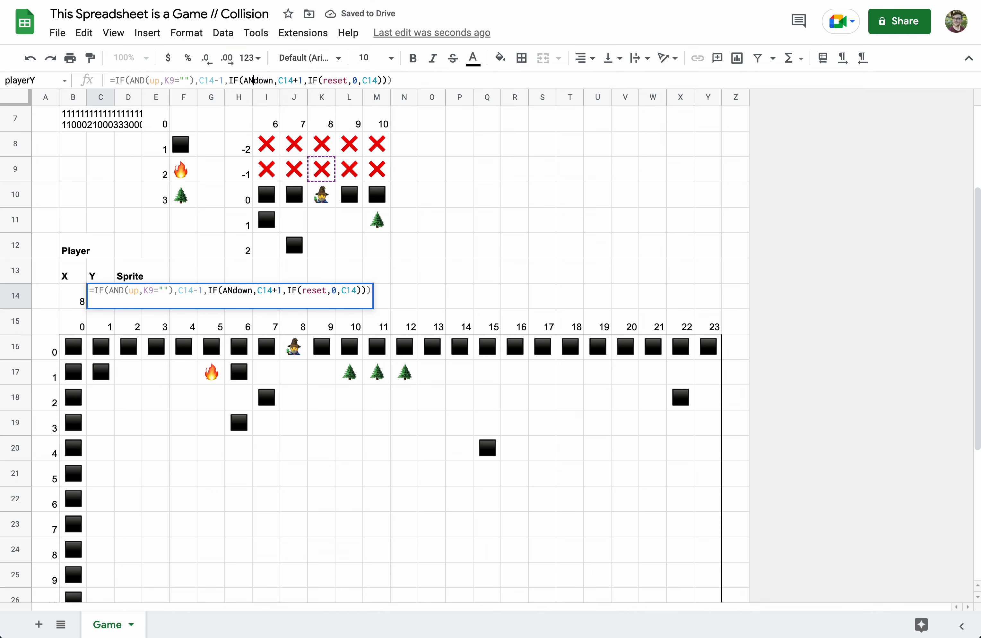
click(284, 82)
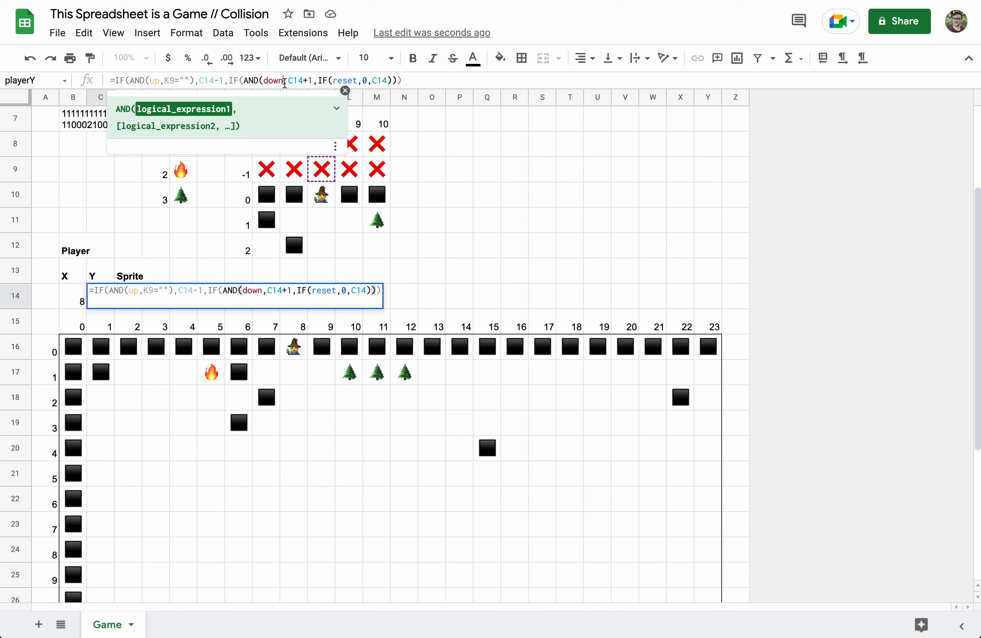
text(,)
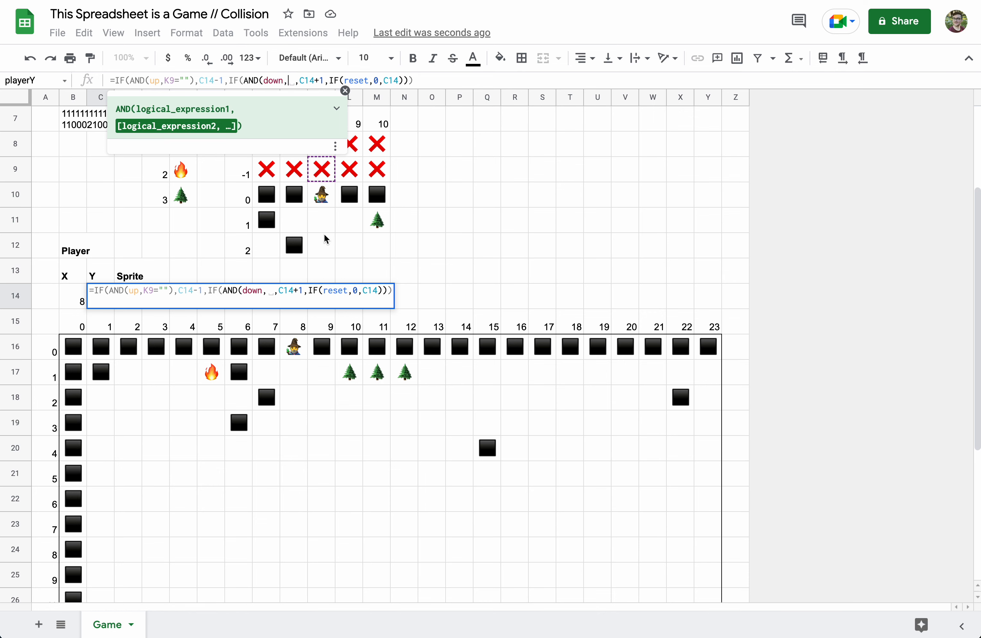
click(326, 230)
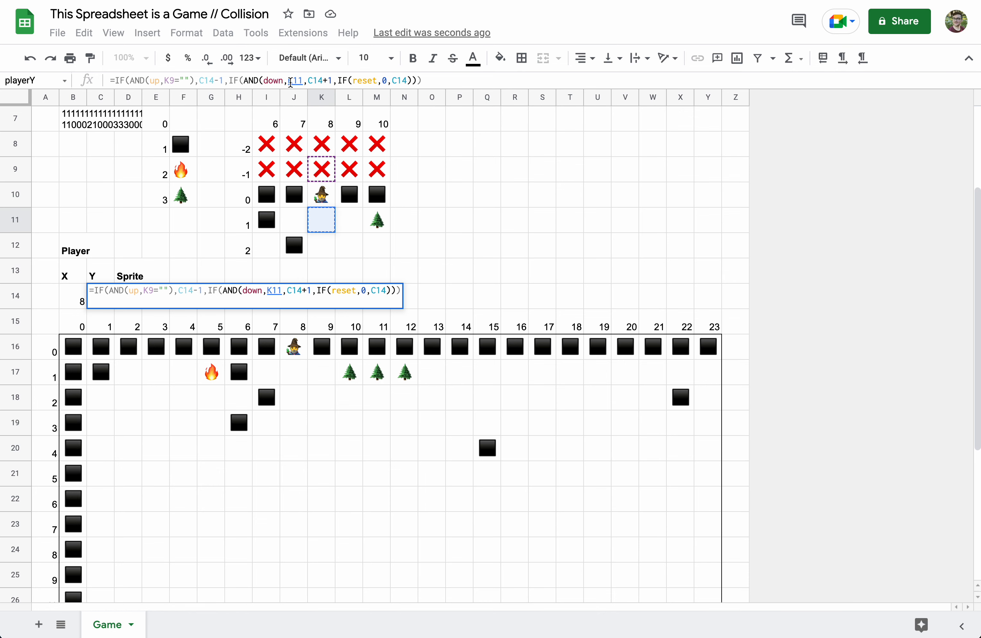
text(=""))
key(Return)
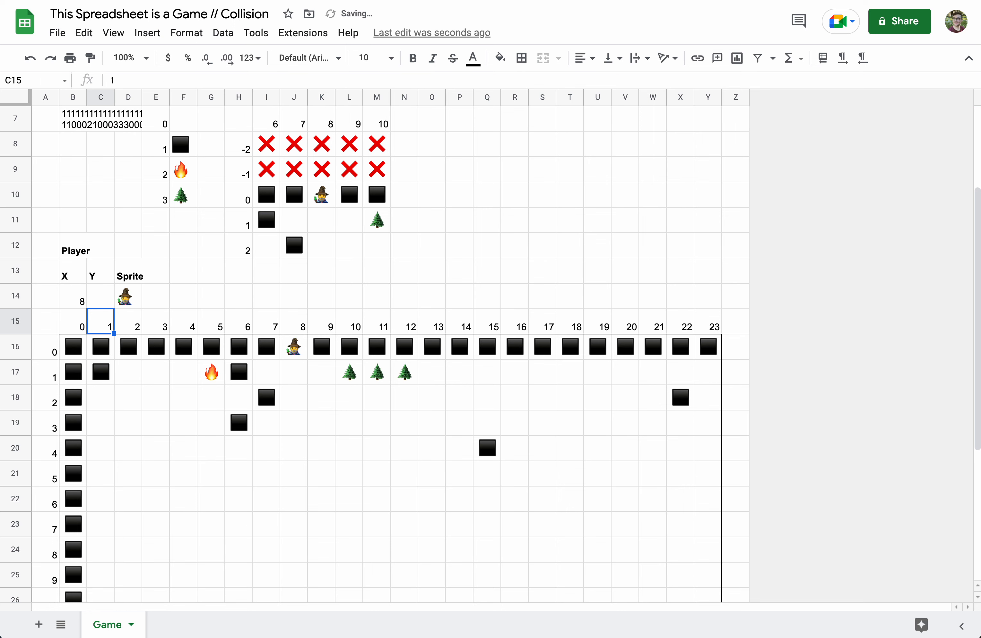
- Tick the red reset cell Y33 to send the player back to the start
scroll(143, 286, down, 1)
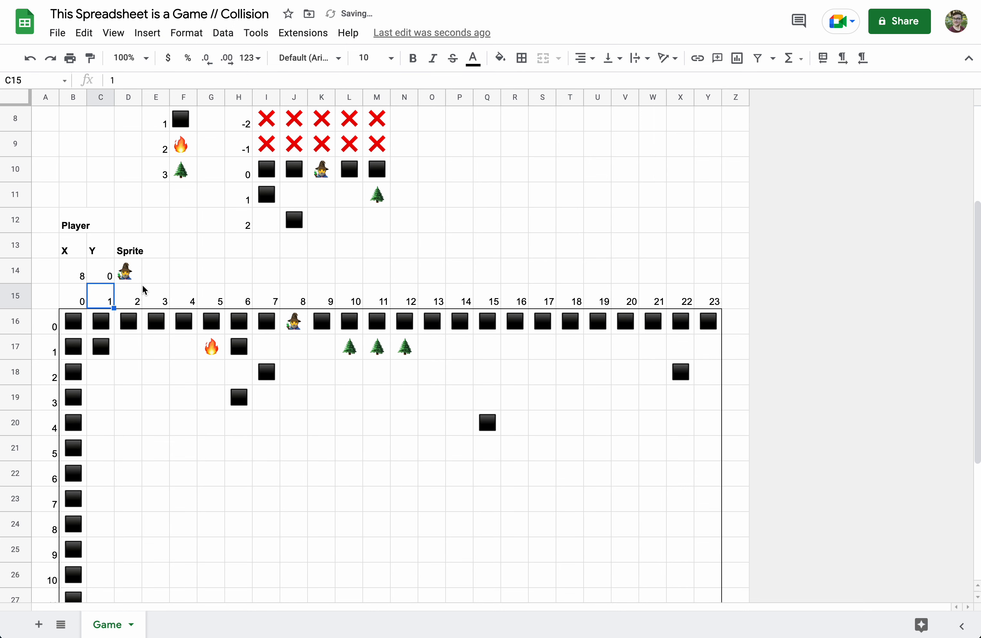
scroll(142, 286, down, 5)
scroll(186, 409, down, 4)
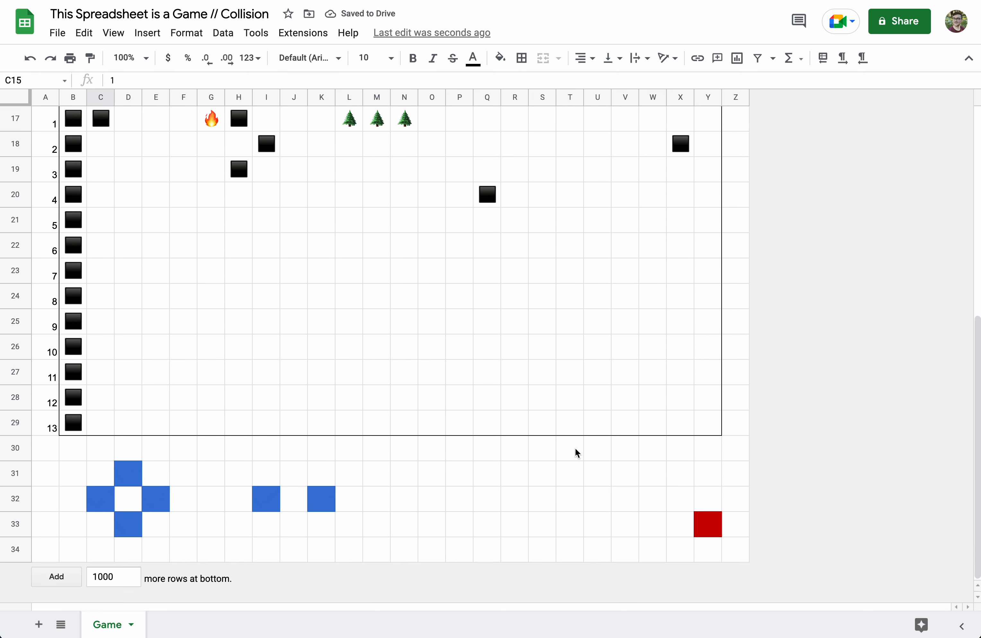
click(717, 528)
- Re-commit the B14 and C14 formulas so player X and Y recalculate to 0
scroll(459, 351, up, 3)
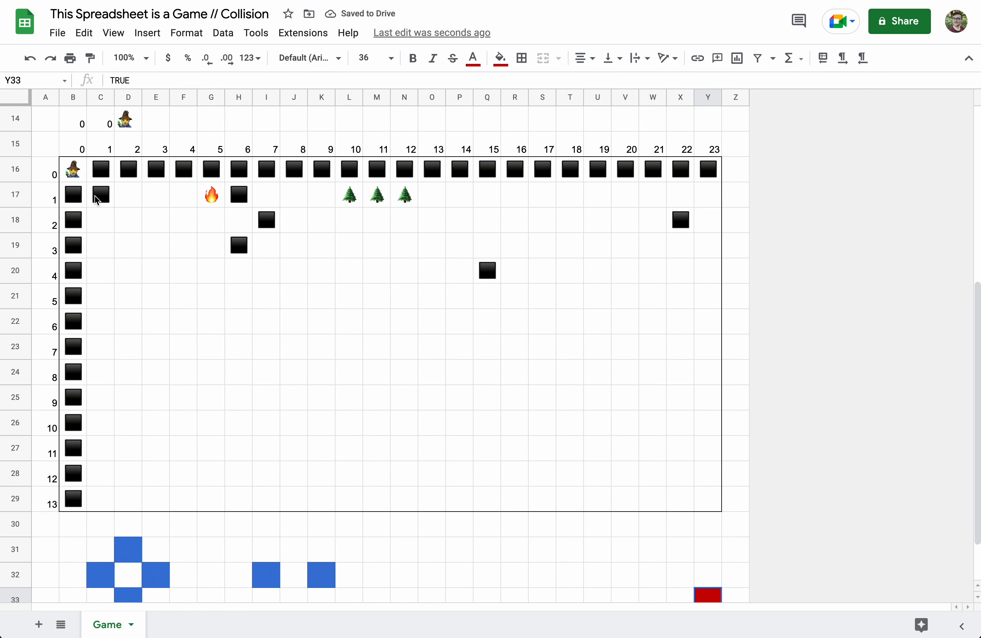
scroll(83, 290, up, 3)
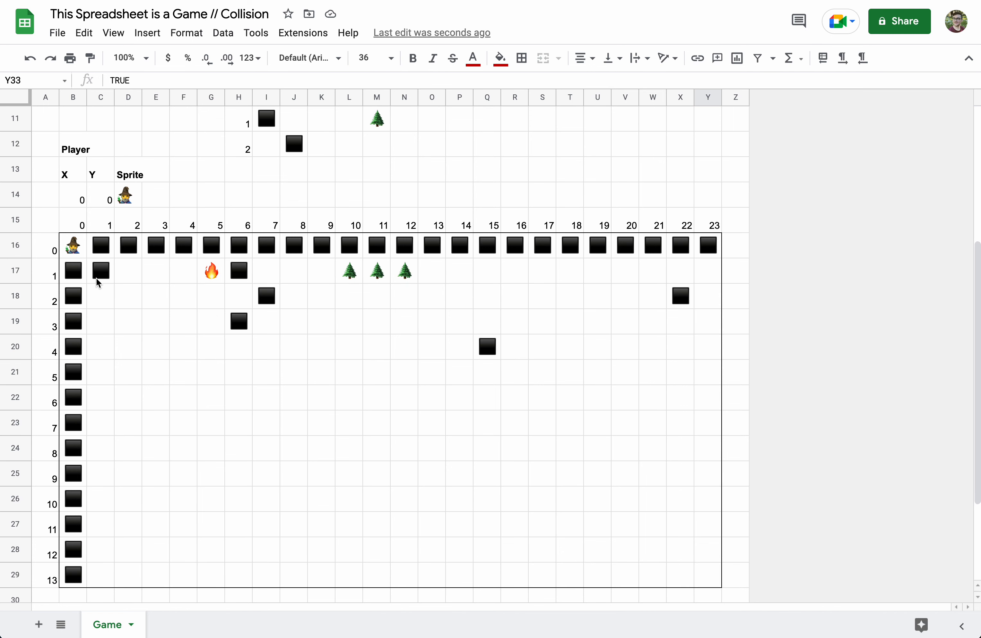
click(67, 201)
click(426, 80)
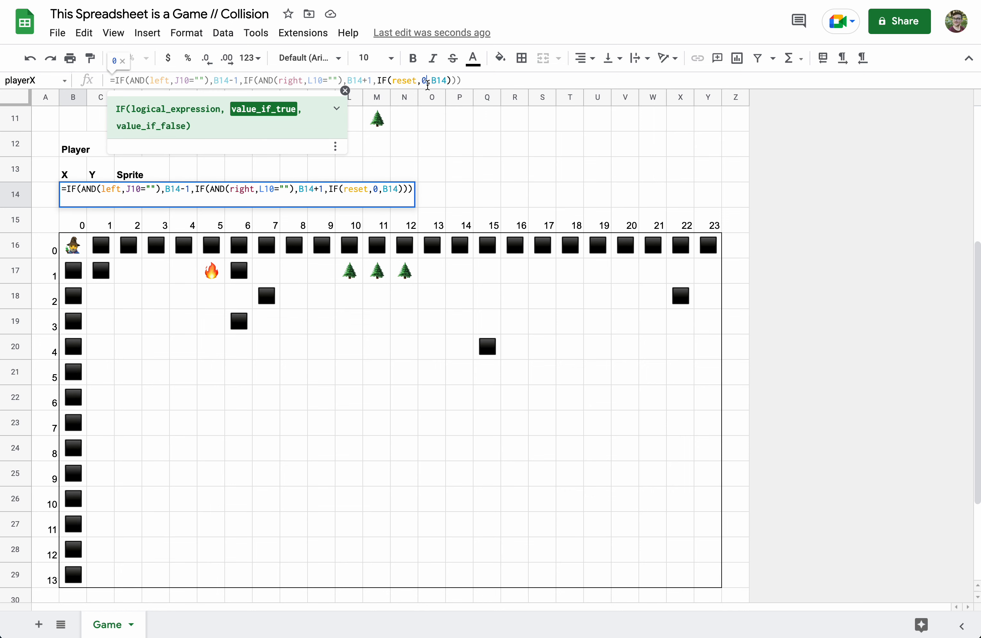
key(Return)
click(105, 203)
click(402, 80)
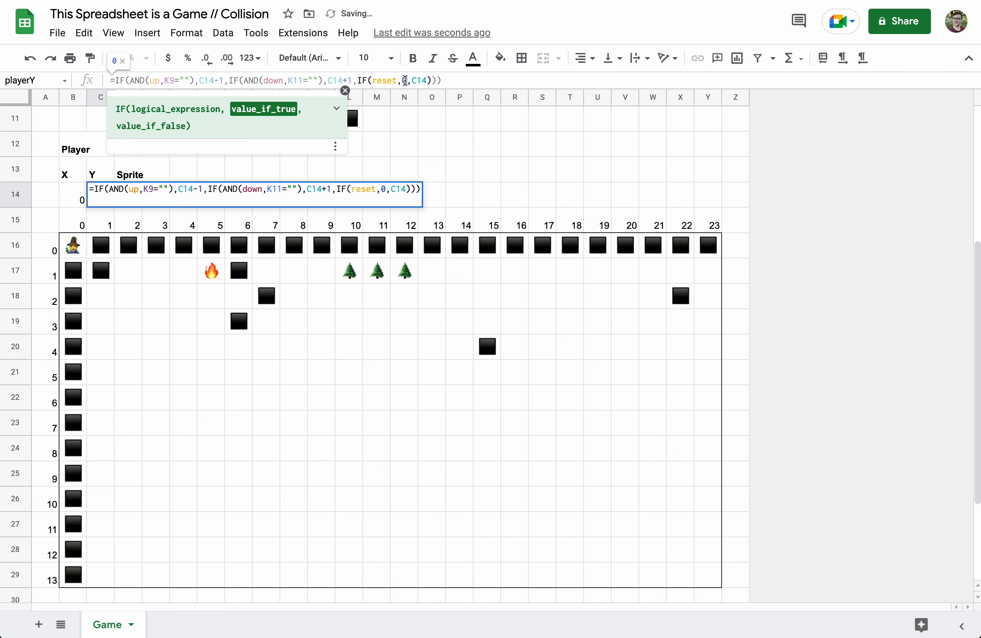
key(Return)
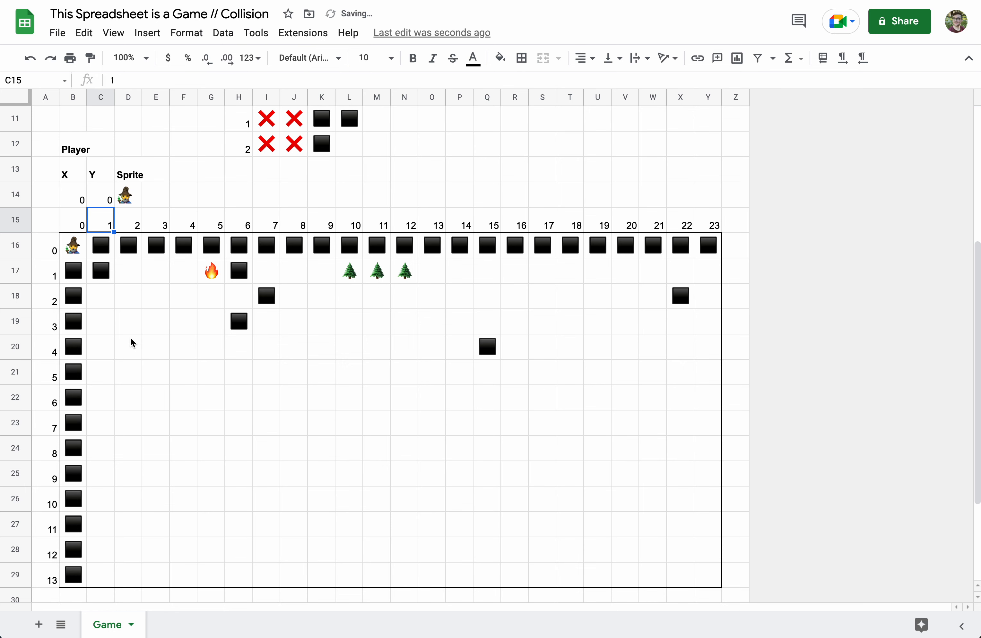
- Turn reset off and walk the wizard right, up, down and left around the map
scroll(320, 442, down, 3)
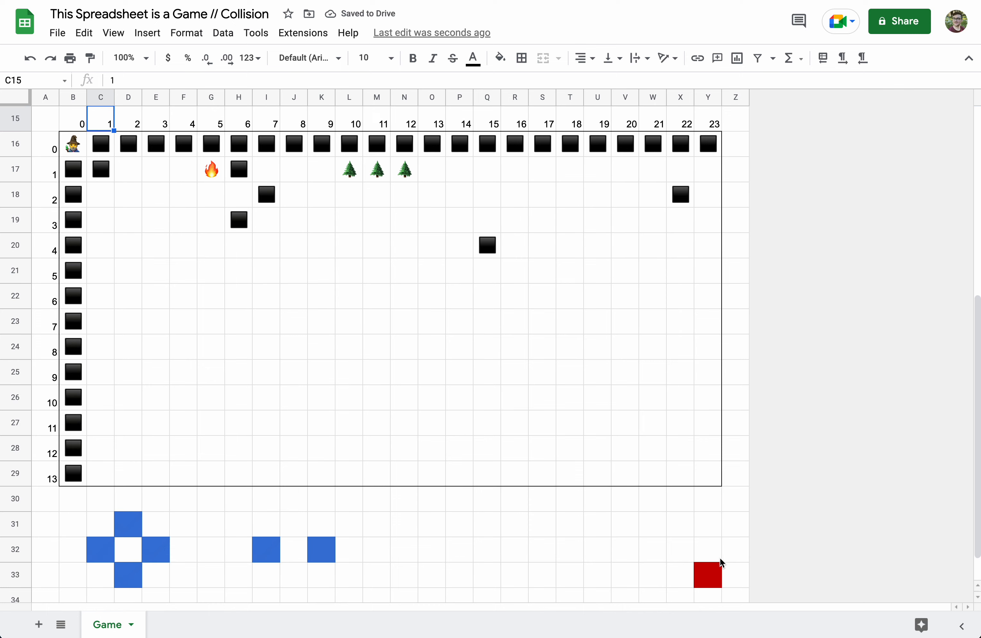
click(712, 574)
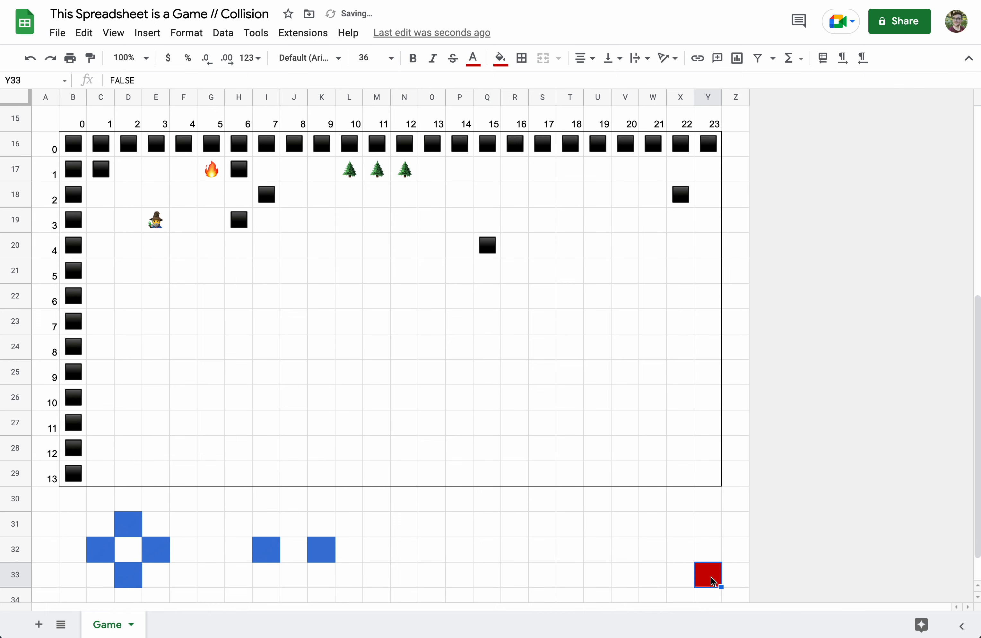
click(158, 551)
click(131, 528)
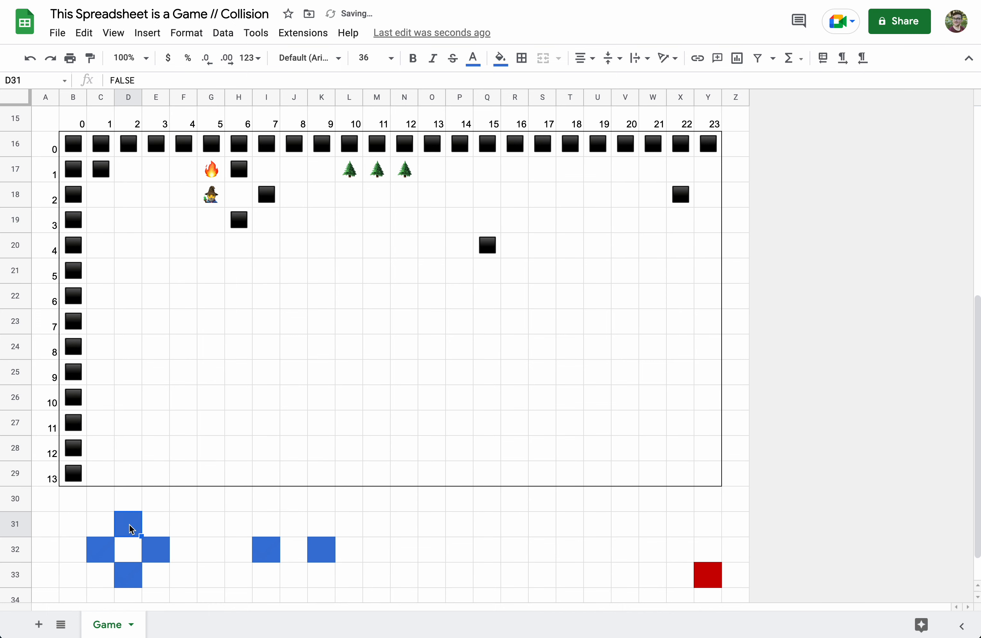
click(150, 547)
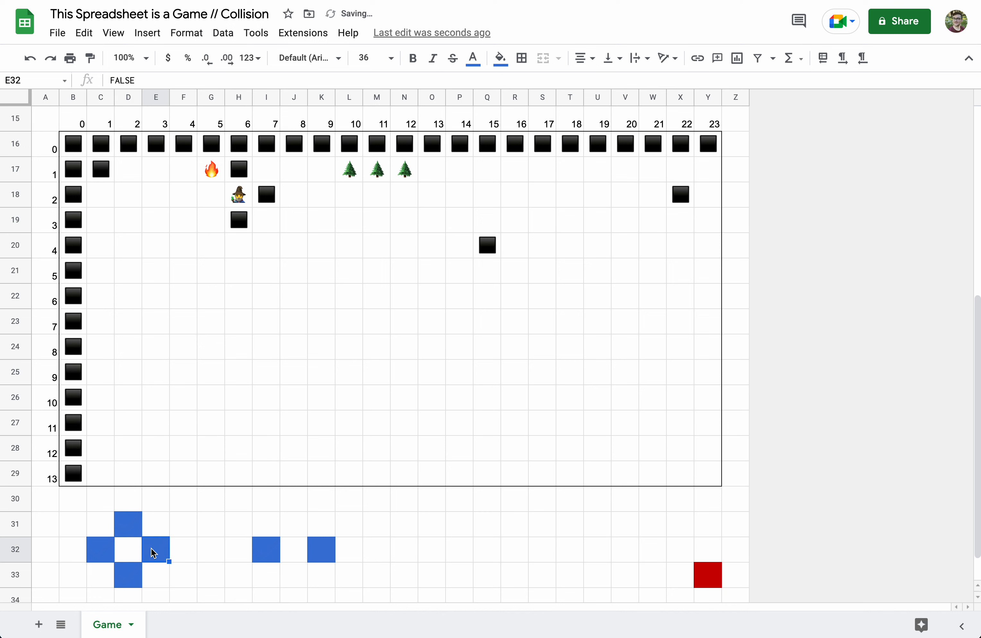
click(131, 580)
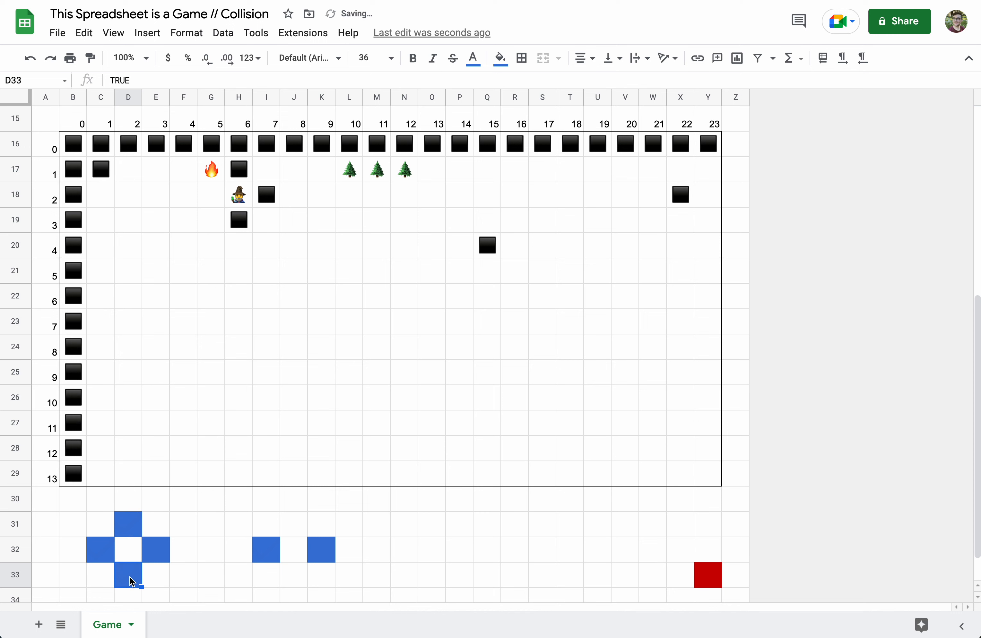
click(97, 553)
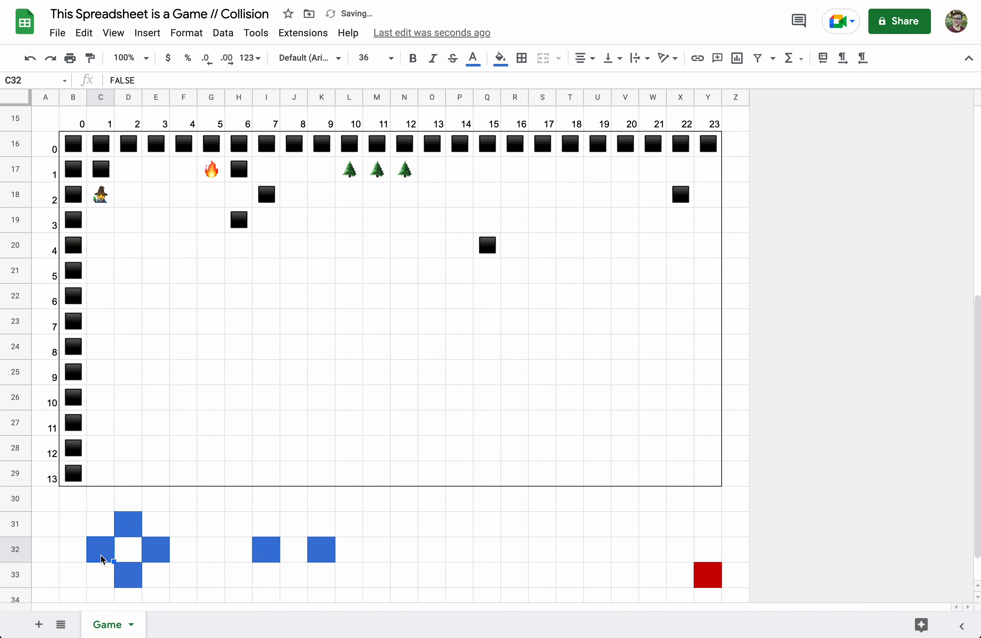
click(128, 574)
click(153, 548)
click(130, 570)
click(158, 554)
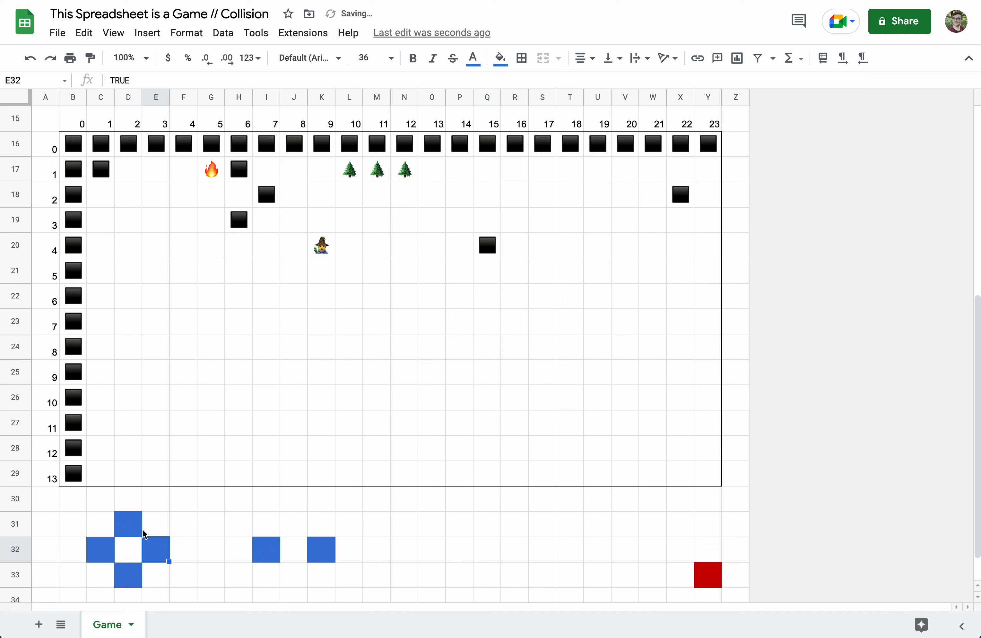
- Test the walls above, left and below, then step right beside the trees at X 9, Y 1
click(129, 527)
click(102, 553)
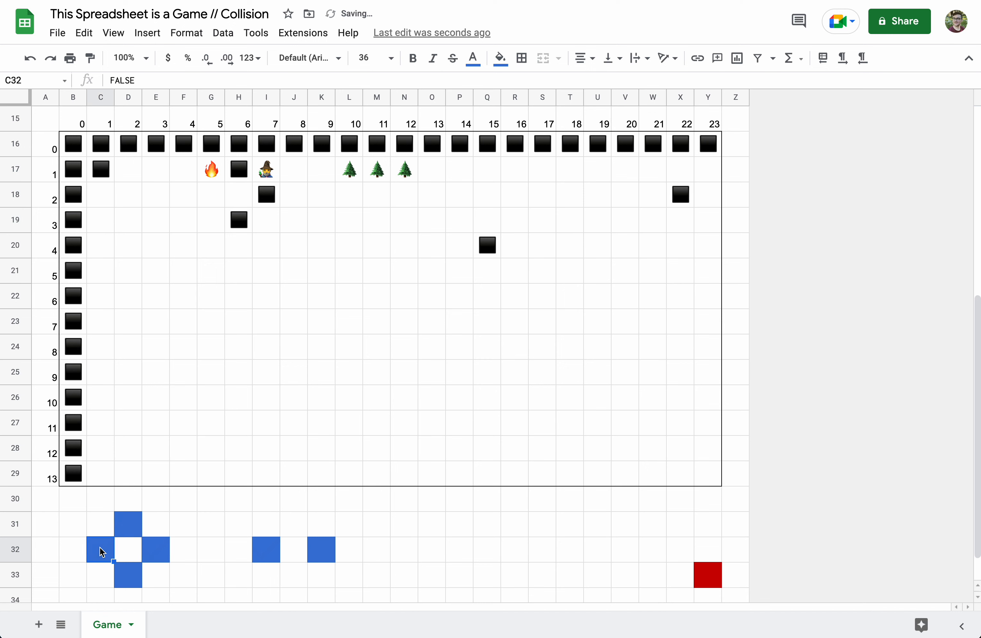
click(125, 536)
click(104, 552)
click(123, 580)
click(151, 552)
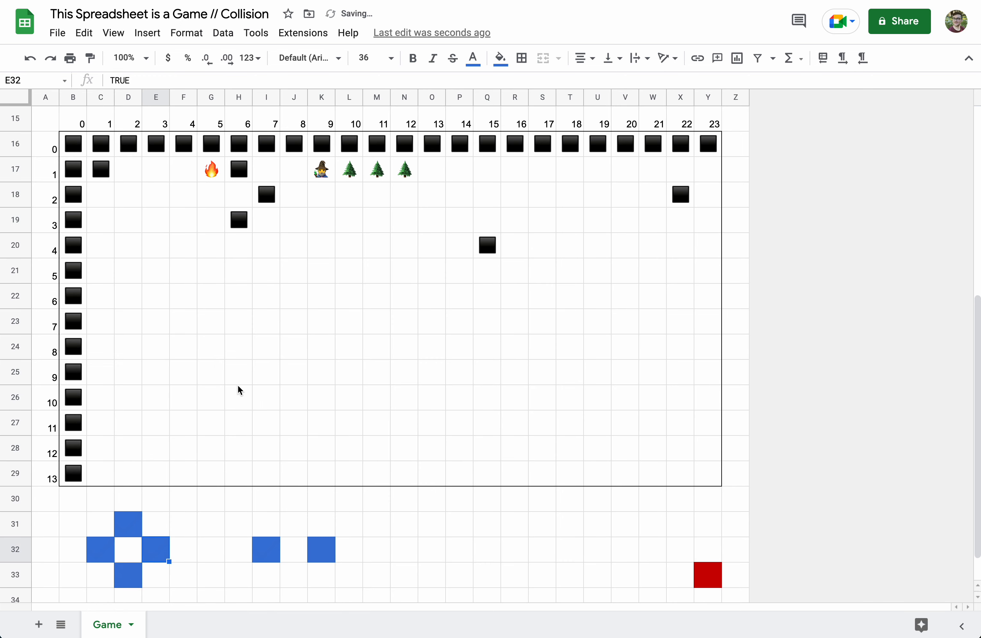
scroll(238, 388, up, 5)
scroll(238, 385, up, 2)
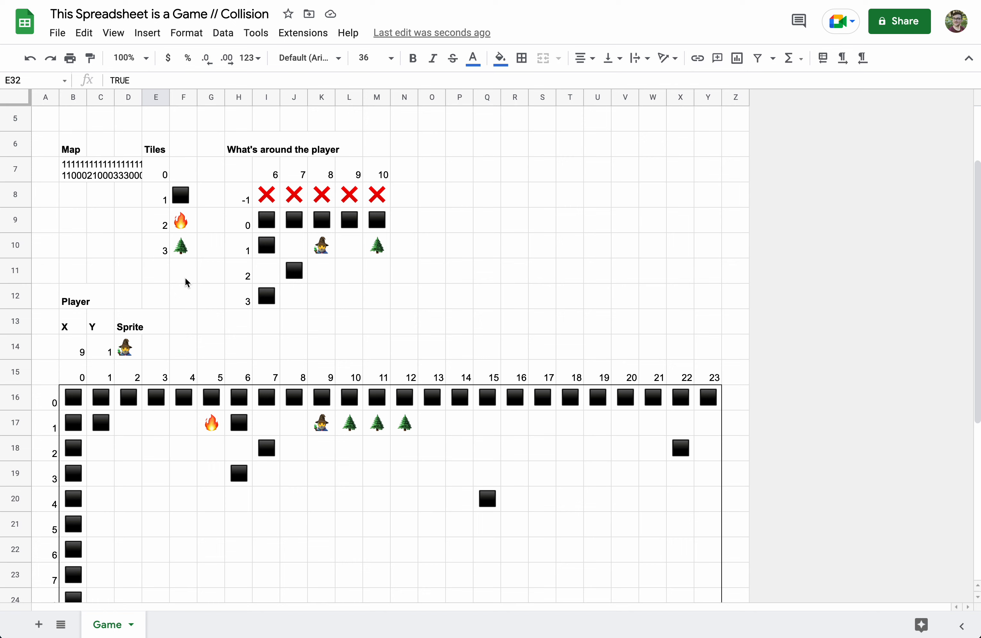
scroll(185, 278, down, 1)
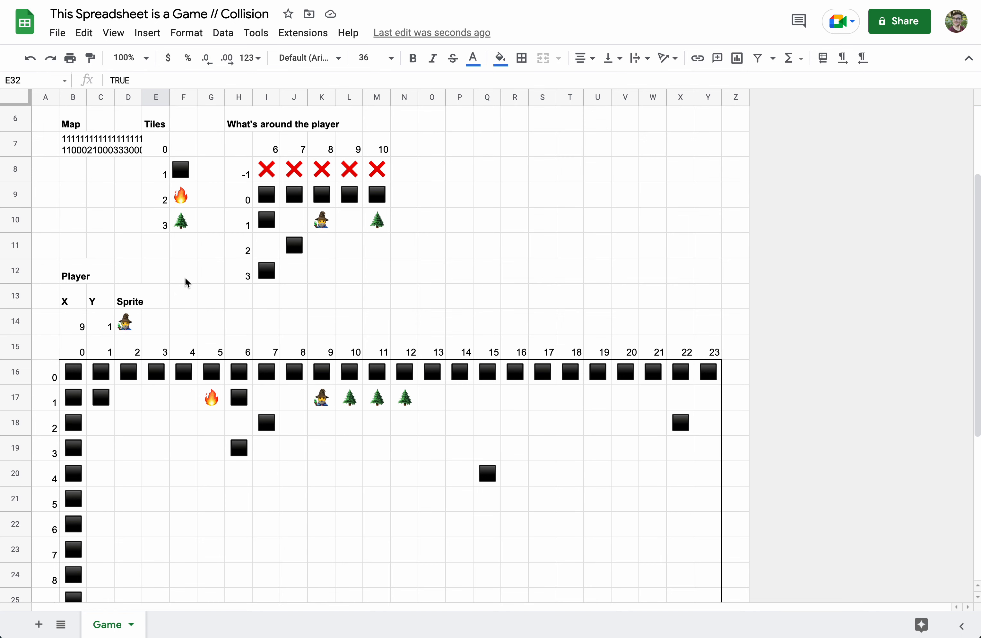
scroll(185, 282, down, 5)
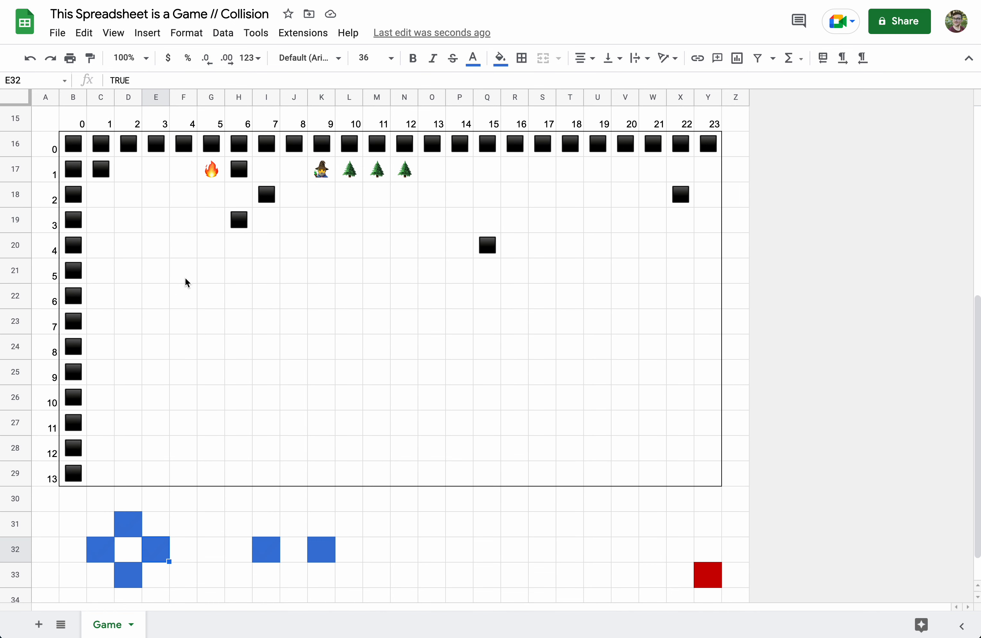